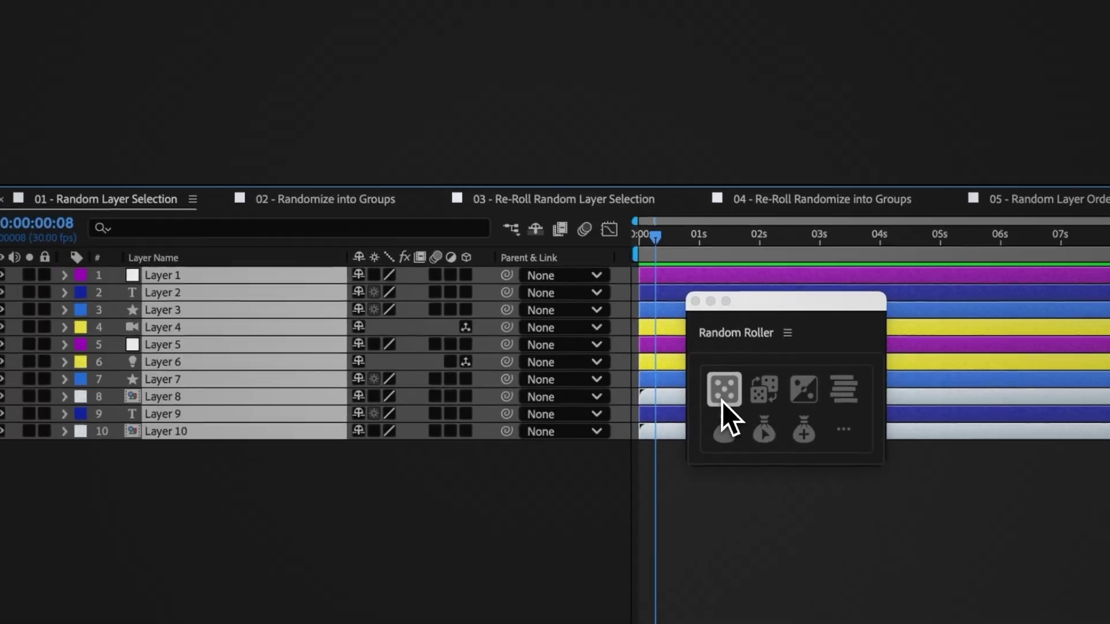
# Step: Randomly pick a new subset of the layers three times
pyautogui.click(721, 399)
pyautogui.click(719, 398)
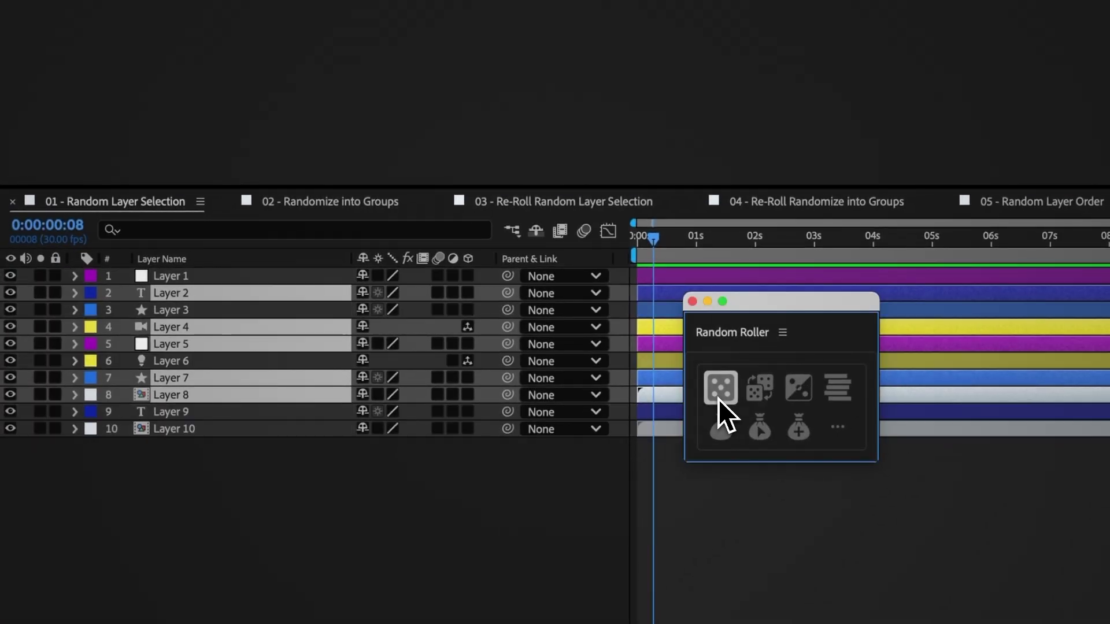
pyautogui.click(718, 400)
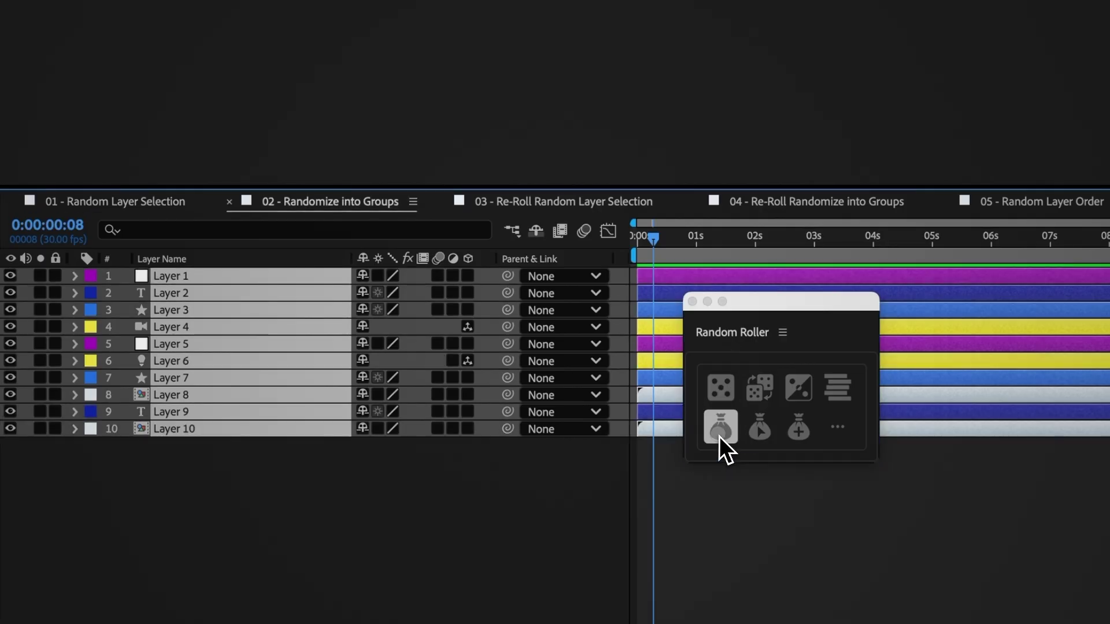
# Step: Split the layers into 3 random groups
pyautogui.click(719, 436)
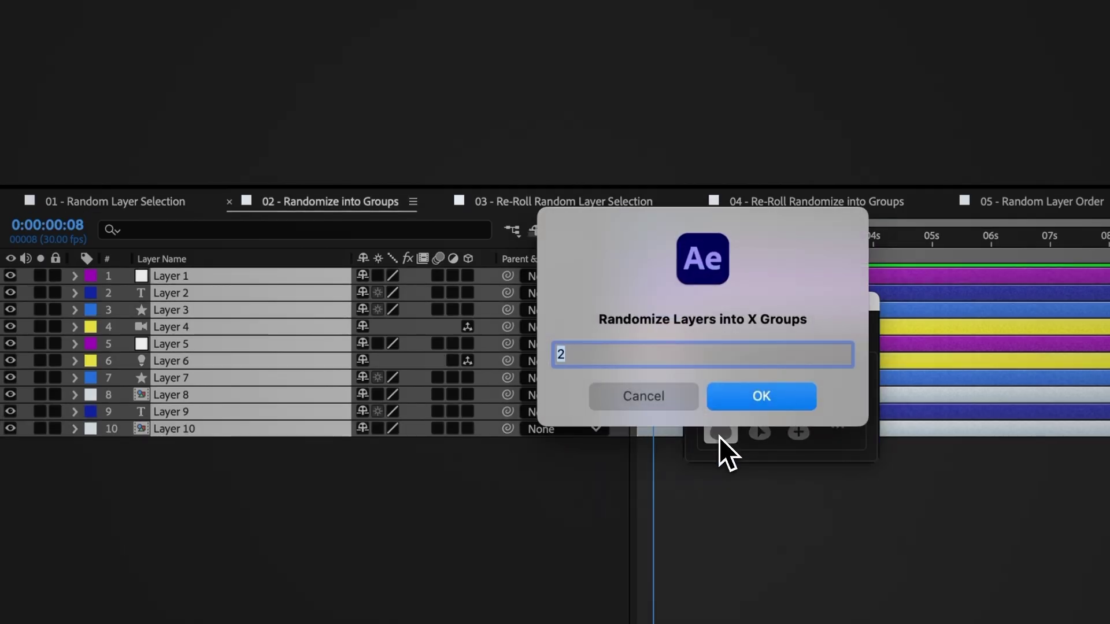
pyautogui.write('3')
pyautogui.click(746, 409)
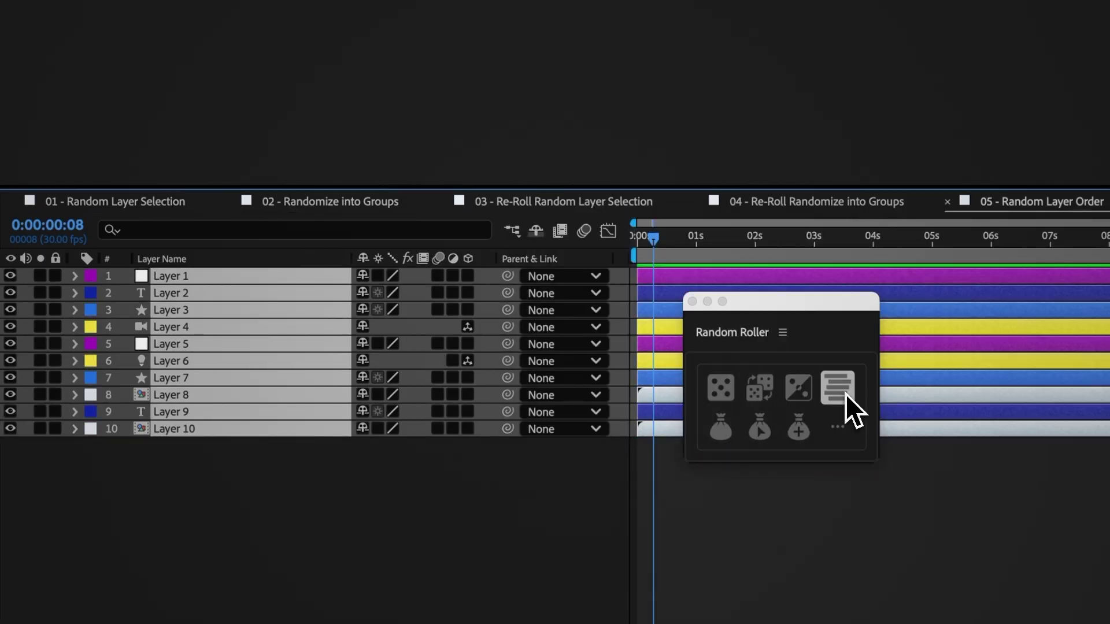
# Step: Shuffle the layers' stacking order three times with Random Layer Order
pyautogui.click(846, 394)
pyautogui.click(845, 394)
pyautogui.click(845, 394)
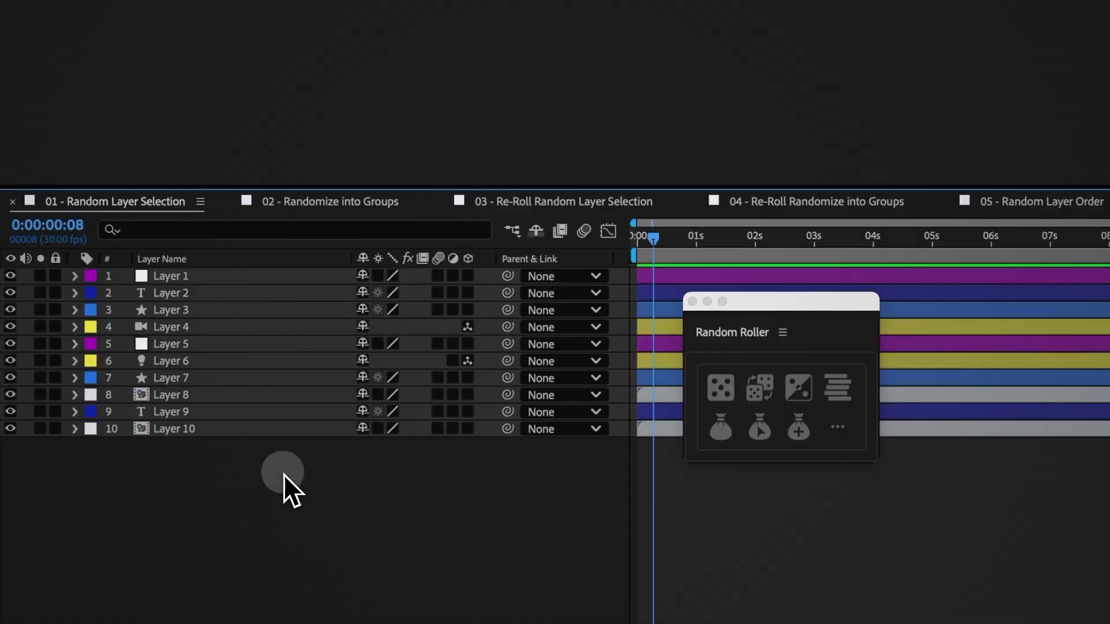
# Step: Marquee-select all ten layers and randomly pick a subset of them
pyautogui.moveTo(283, 472); pyautogui.dragTo(238, 284)
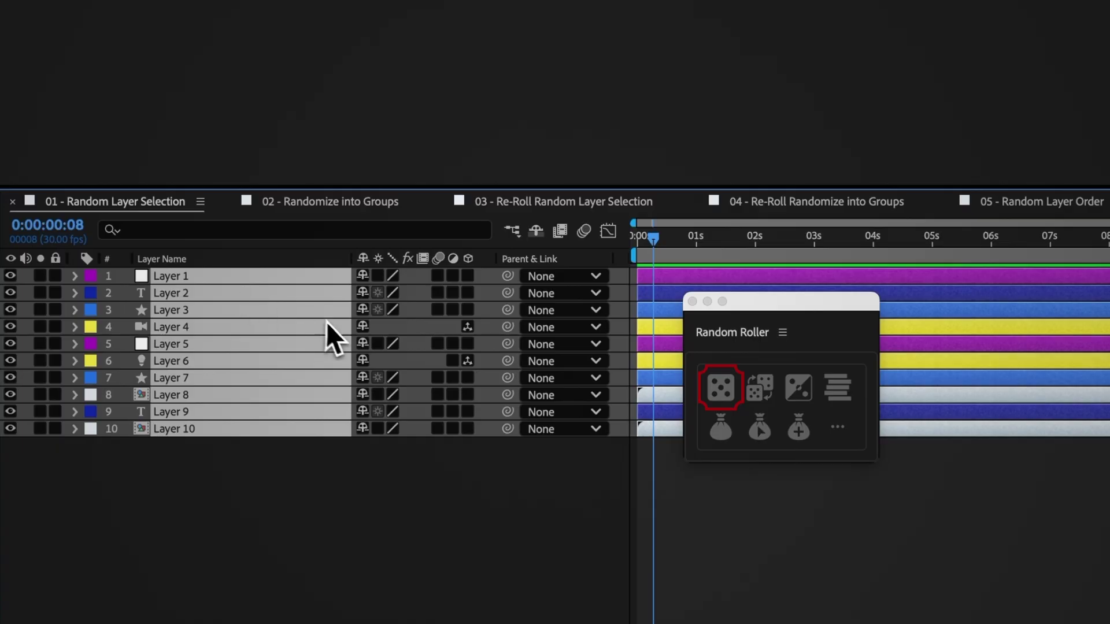
pyautogui.click(719, 387)
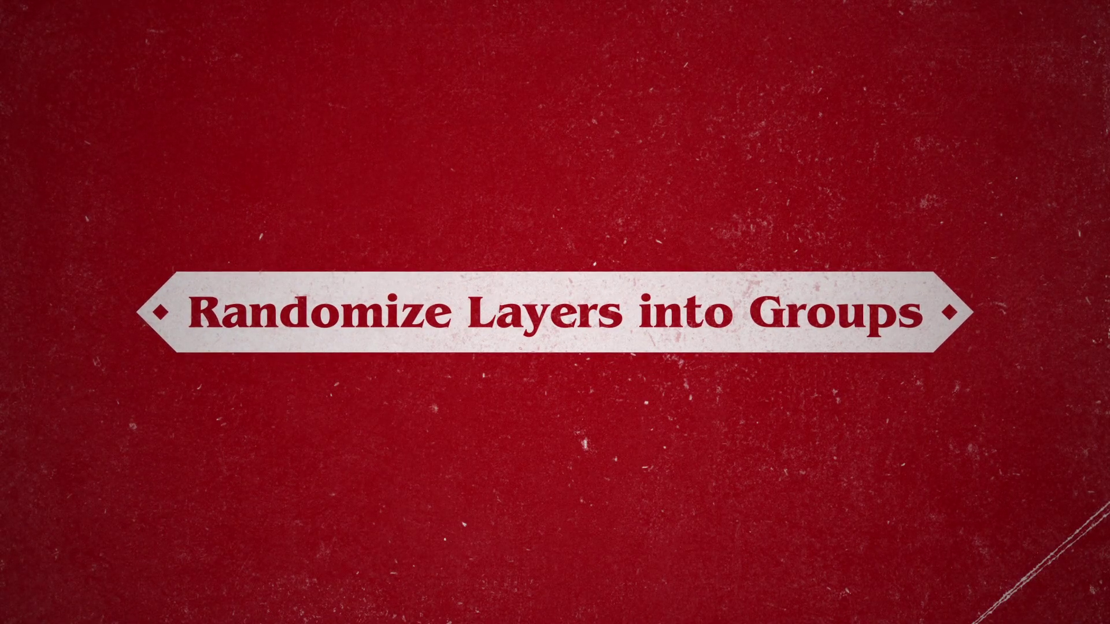
# Step: Select all ten layers and randomize them into 3 groups
pyautogui.moveTo(266, 466); pyautogui.dragTo(171, 275)
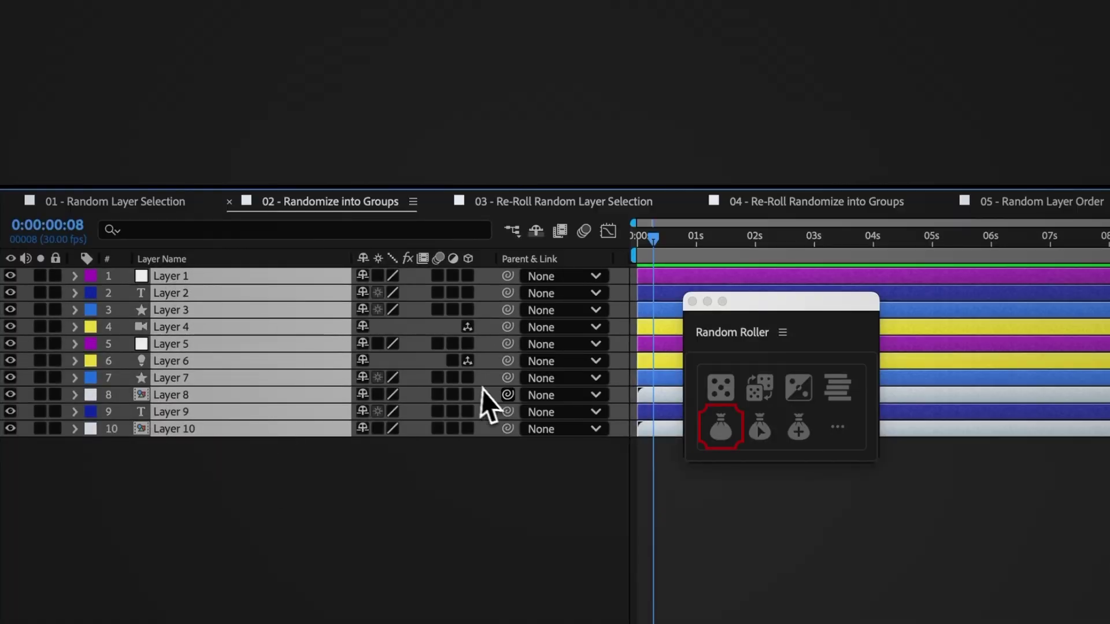
pyautogui.click(720, 435)
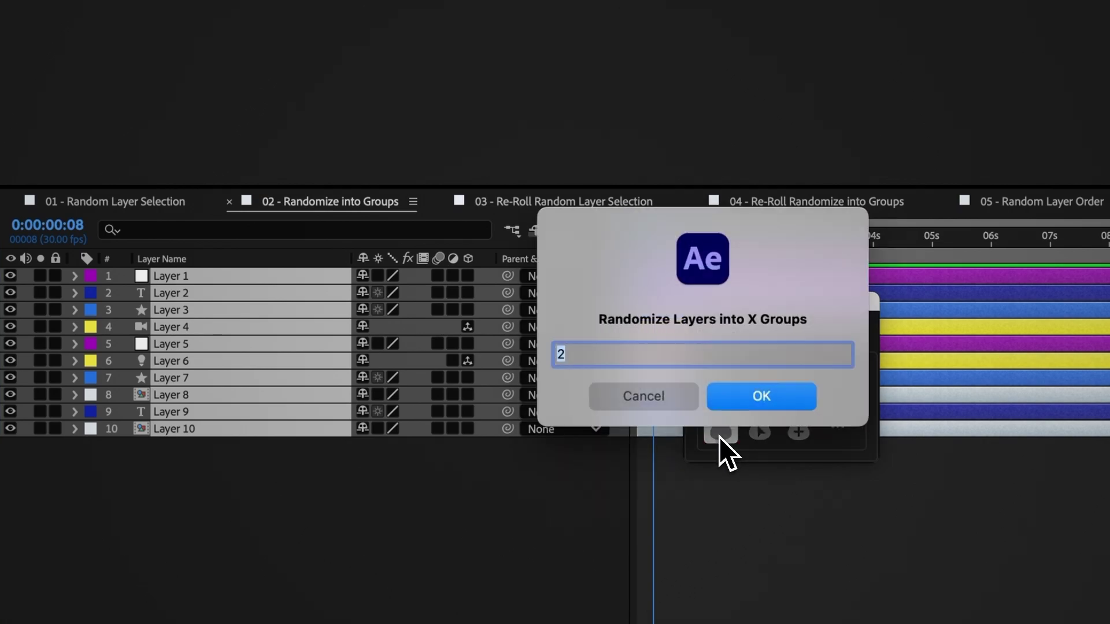
pyautogui.write('3')
pyautogui.click(745, 407)
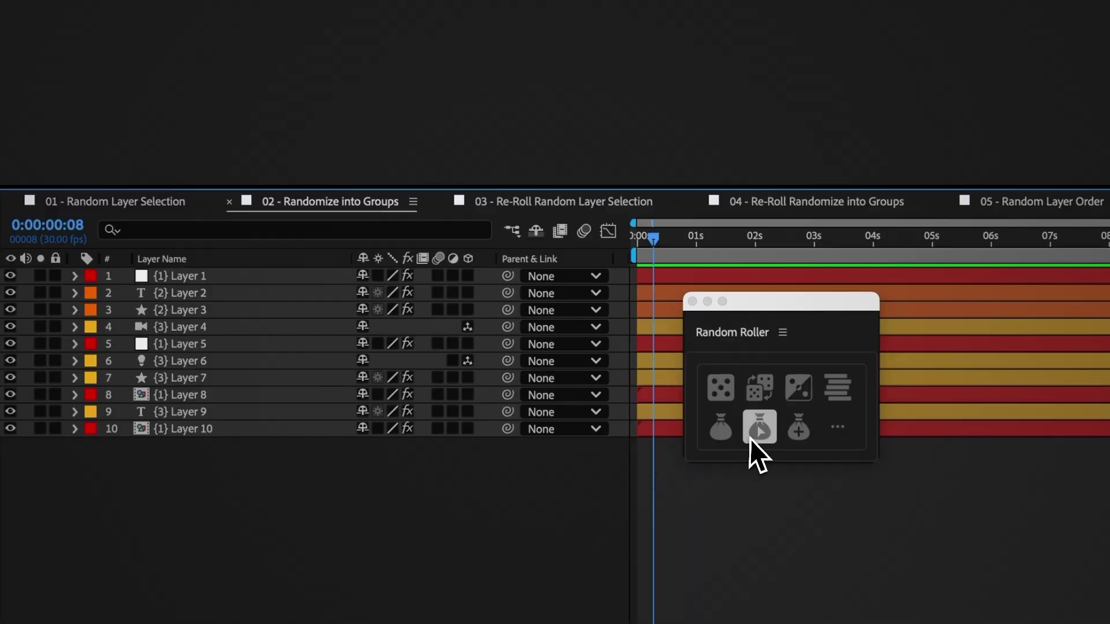
# Step: Select the layers of group 1, then group 2, then group 3
pyautogui.click(758, 433)
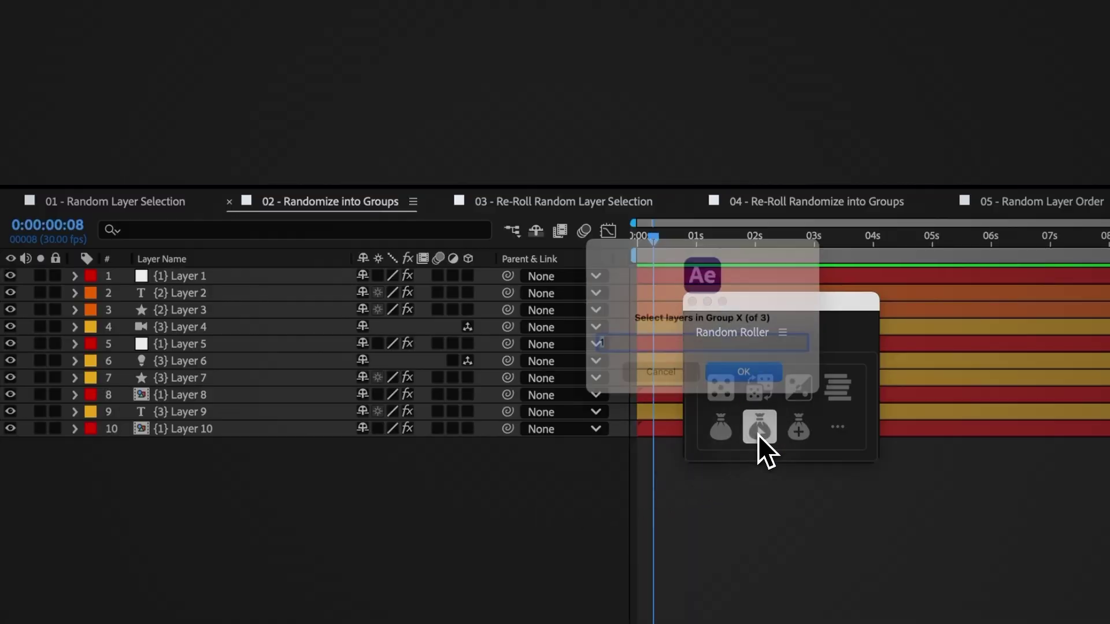
pyautogui.click(760, 399)
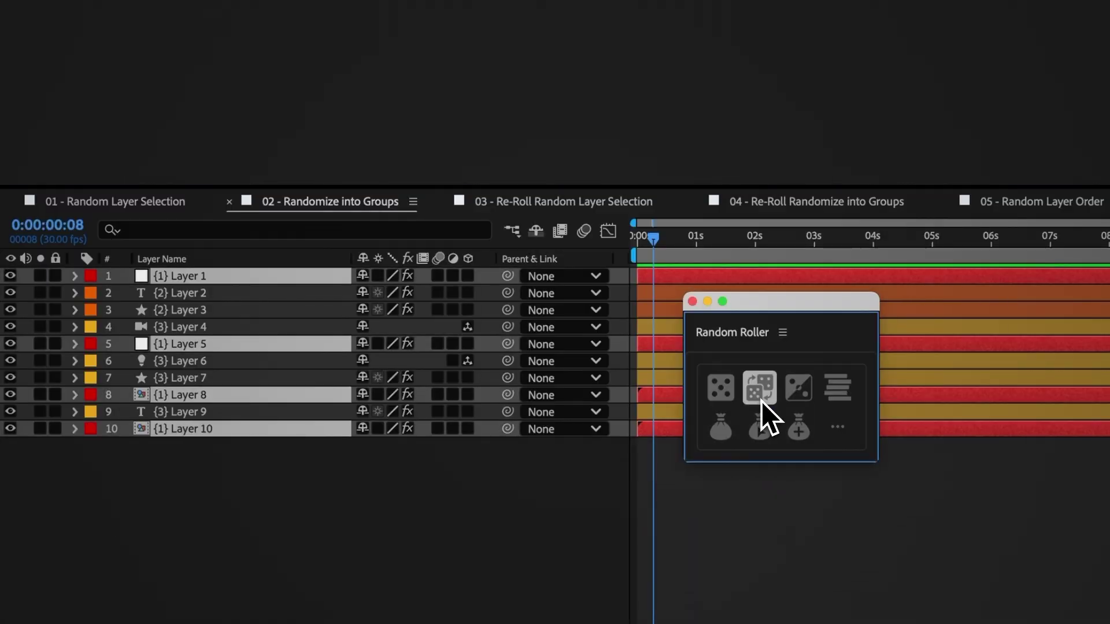
pyautogui.click(761, 431)
pyautogui.write('2')
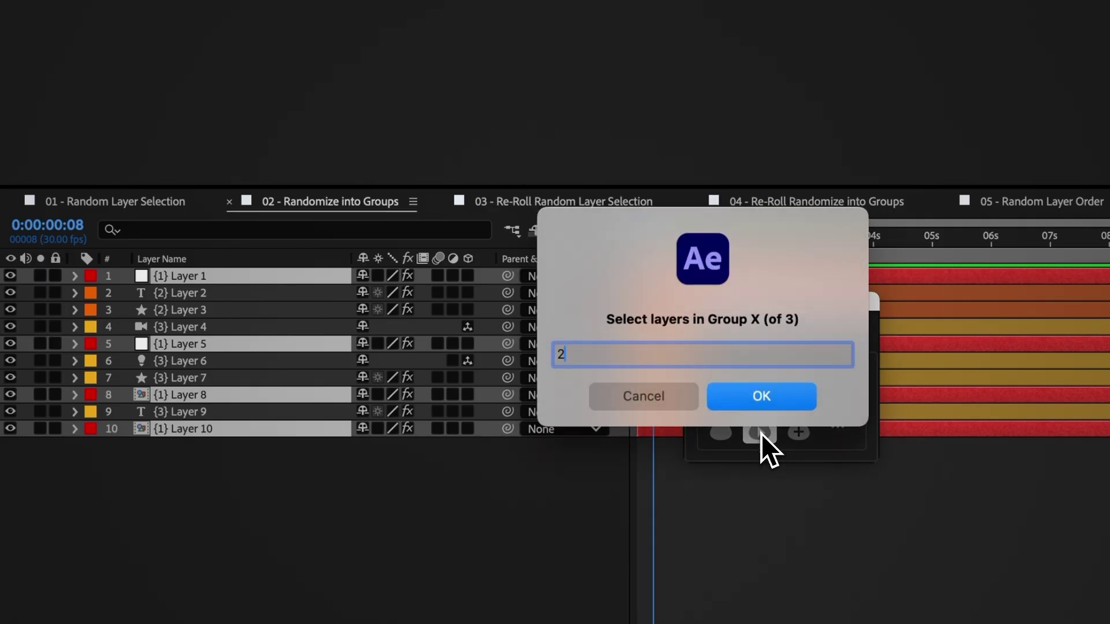
pyautogui.click(762, 398)
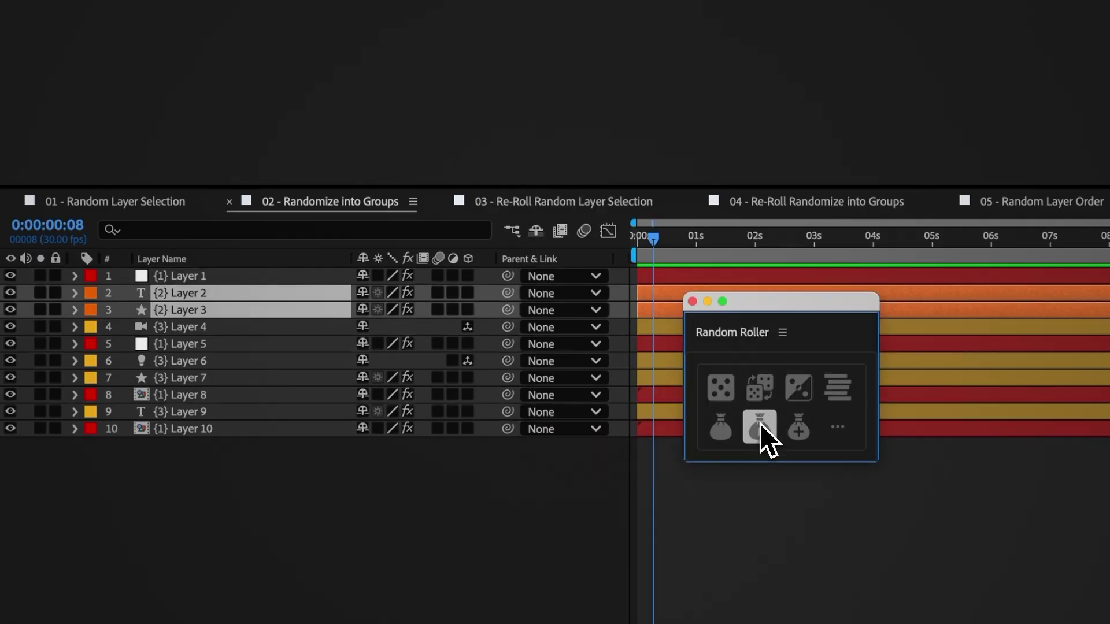
pyautogui.click(759, 433)
pyautogui.write('3')
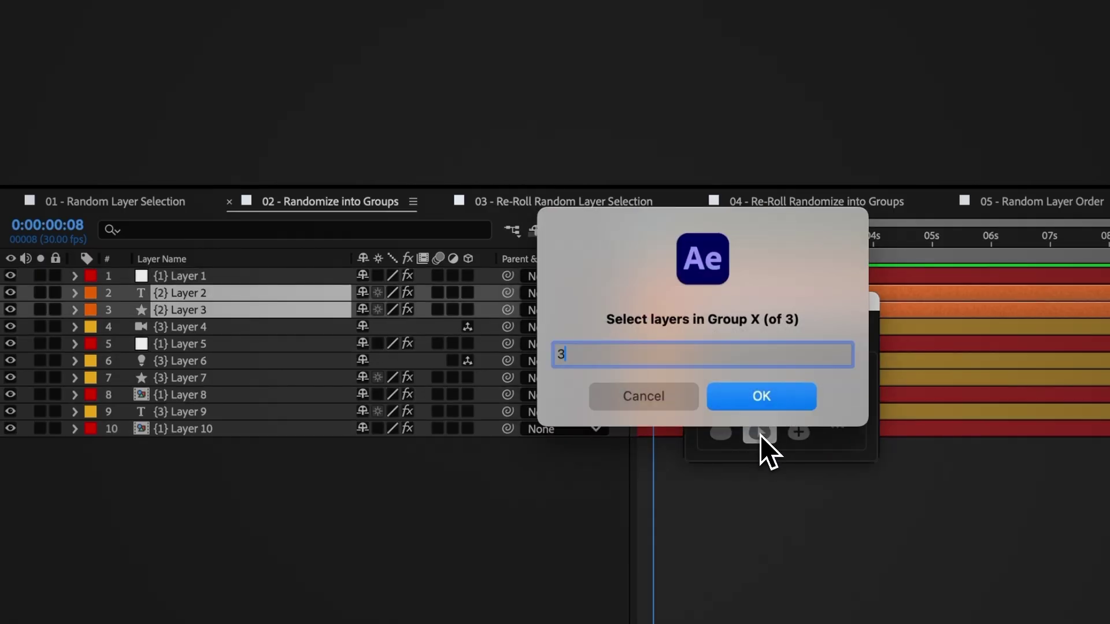
pyautogui.click(764, 399)
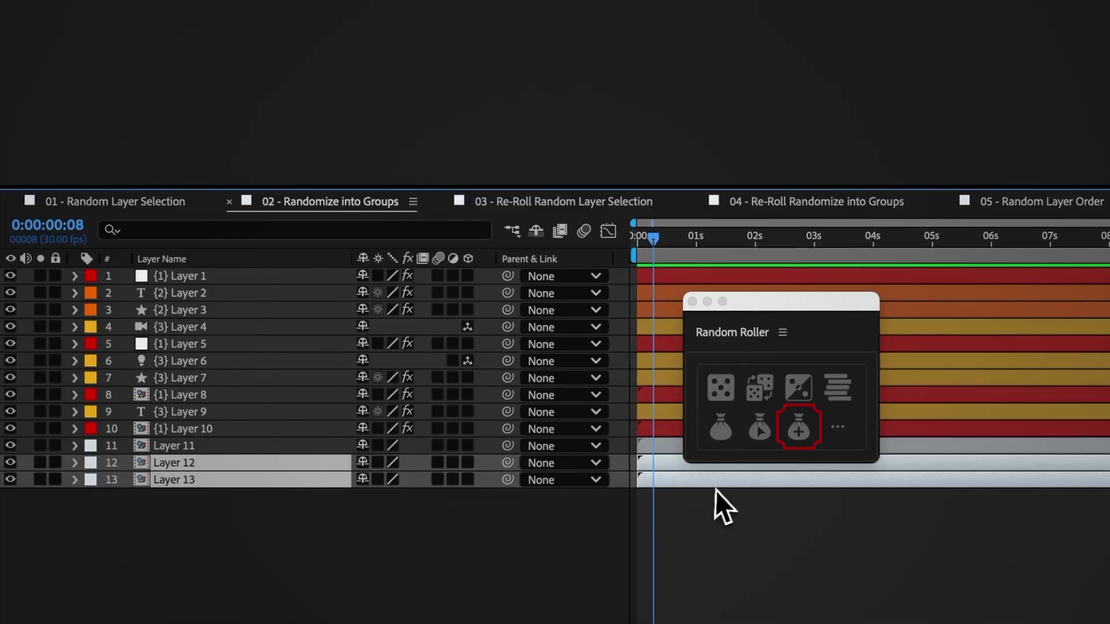
# Step: Add the group {1} layers to the selected Layers 12 and 13
pyautogui.click(799, 436)
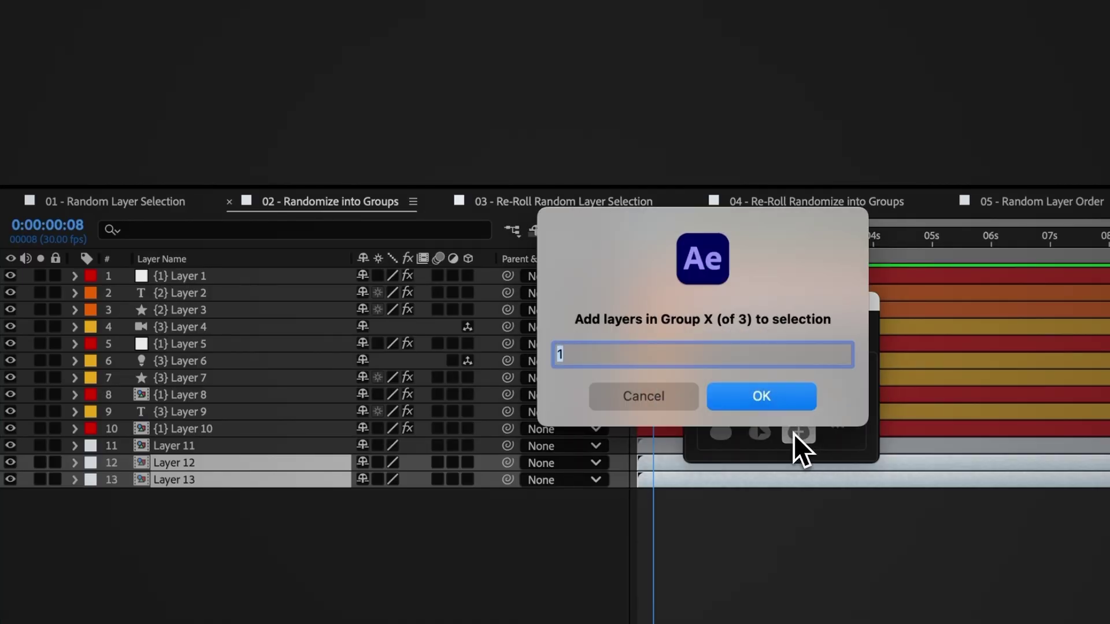
pyautogui.click(760, 403)
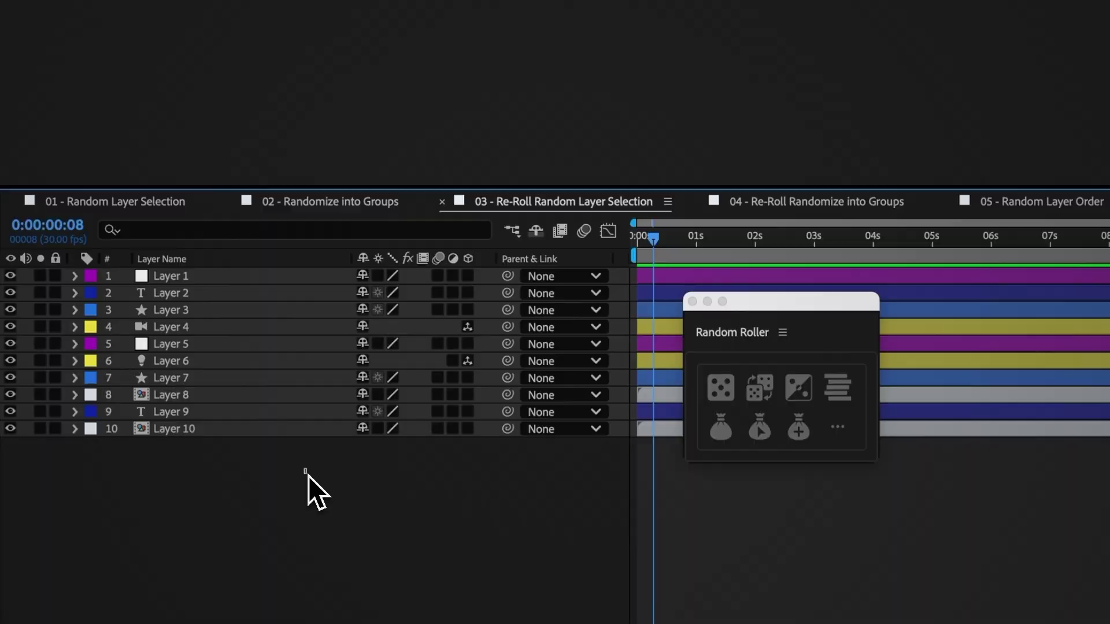
# Step: Randomly pick from all ten layers, re-rolling until Layers 4, 5, 6 and 10 remain
pyautogui.moveTo(307, 474); pyautogui.dragTo(209, 264)
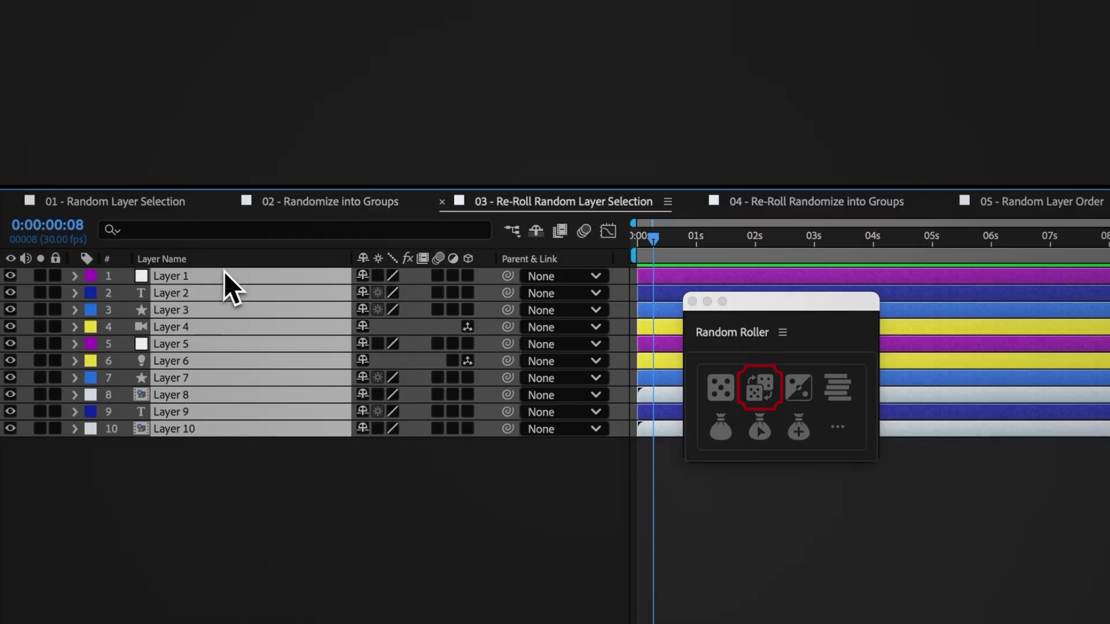
pyautogui.click(725, 392)
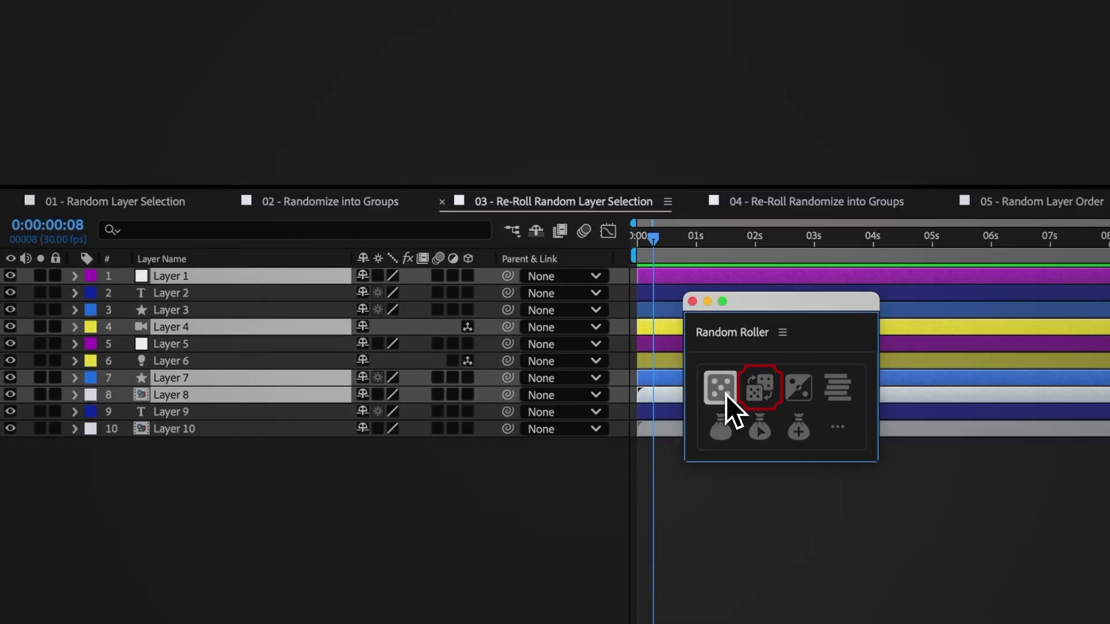
pyautogui.click(764, 391)
pyautogui.click(765, 391)
pyautogui.click(764, 391)
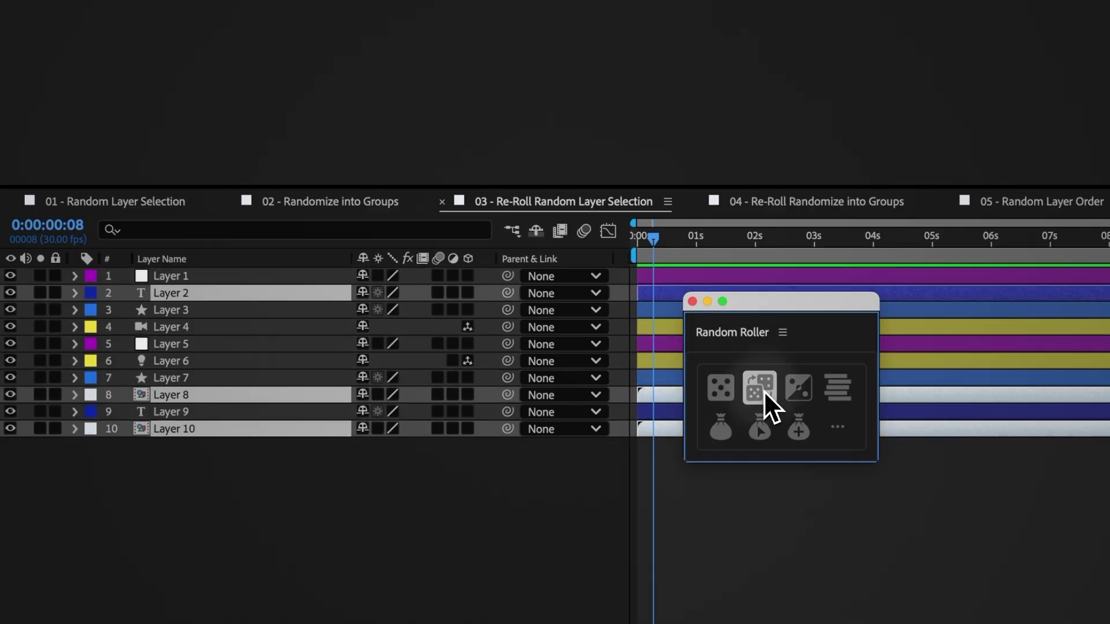
pyautogui.click(764, 392)
pyautogui.click(764, 391)
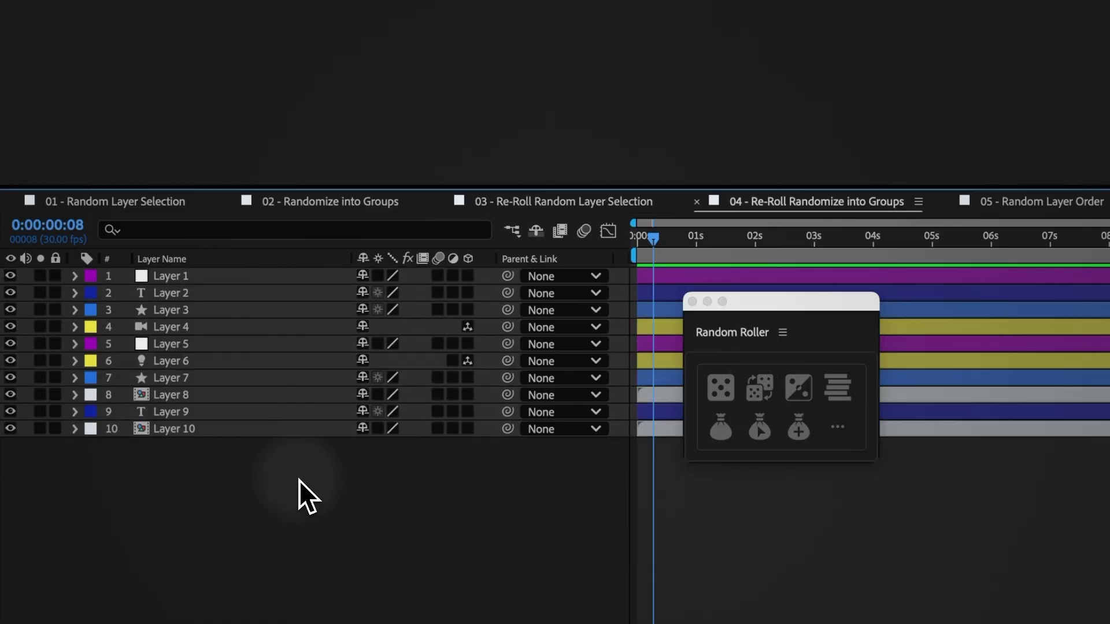
# Step: Select all ten layers and randomize them into 6 colour-coded groups
pyautogui.moveTo(299, 480); pyautogui.dragTo(211, 279)
pyautogui.click(722, 437)
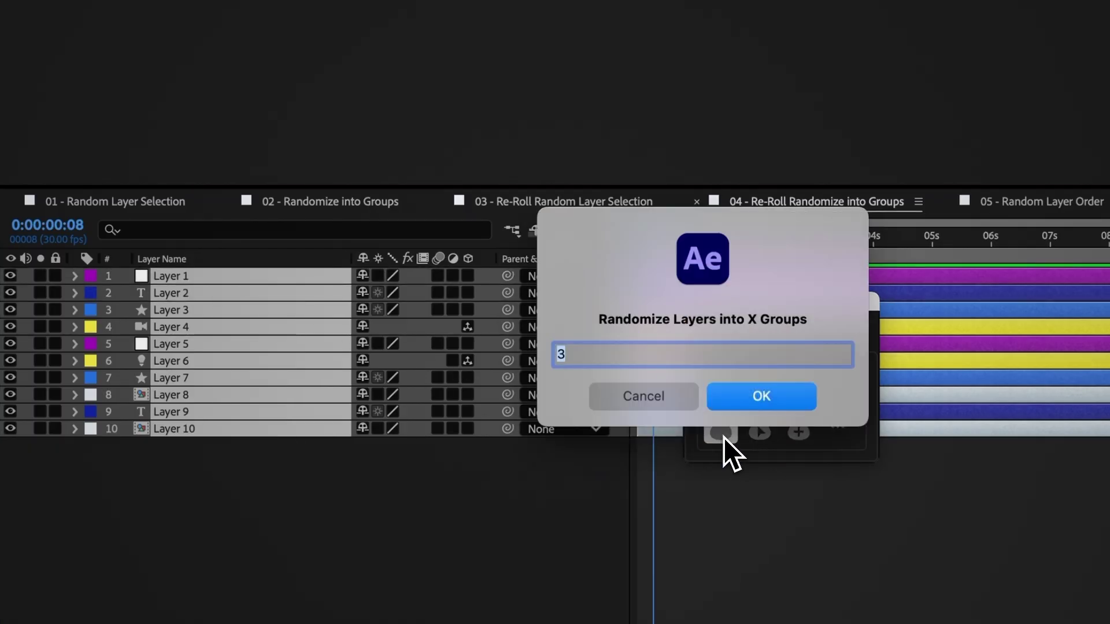
pyautogui.write('6')
pyautogui.click(763, 402)
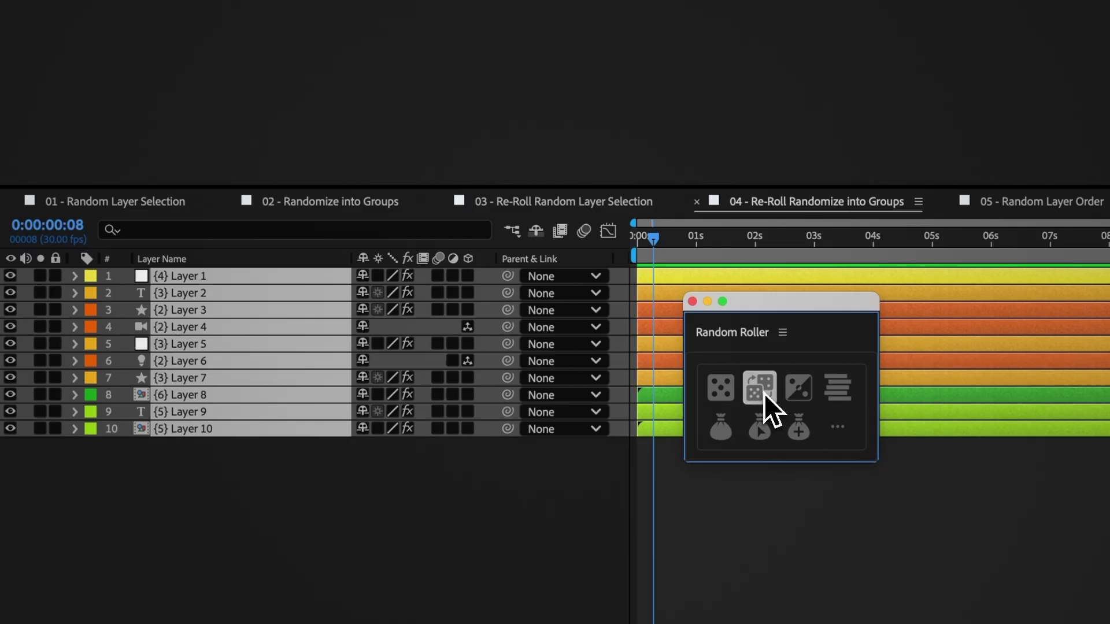
# Step: Re-roll the six-group assignment five times
pyautogui.click(764, 393)
pyautogui.click(764, 392)
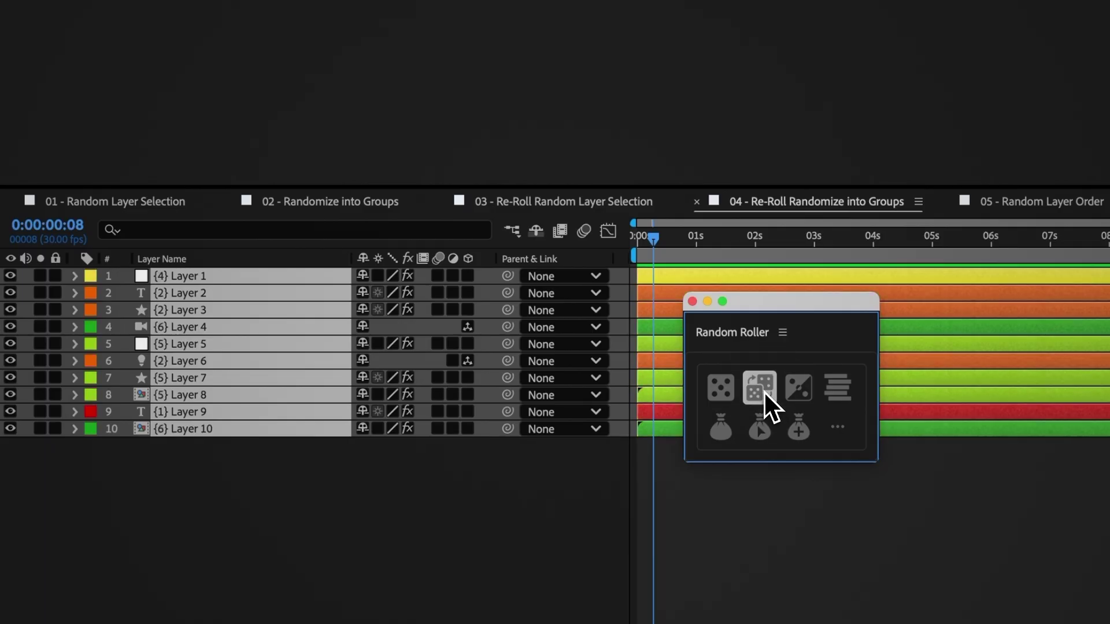
pyautogui.click(764, 392)
pyautogui.click(765, 392)
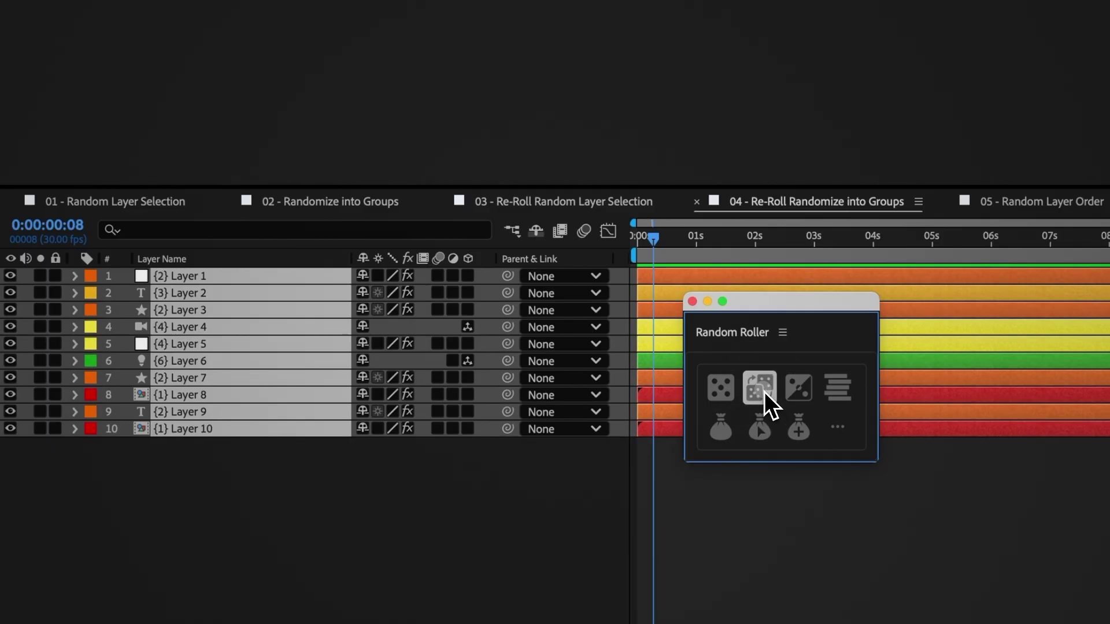
pyautogui.click(764, 393)
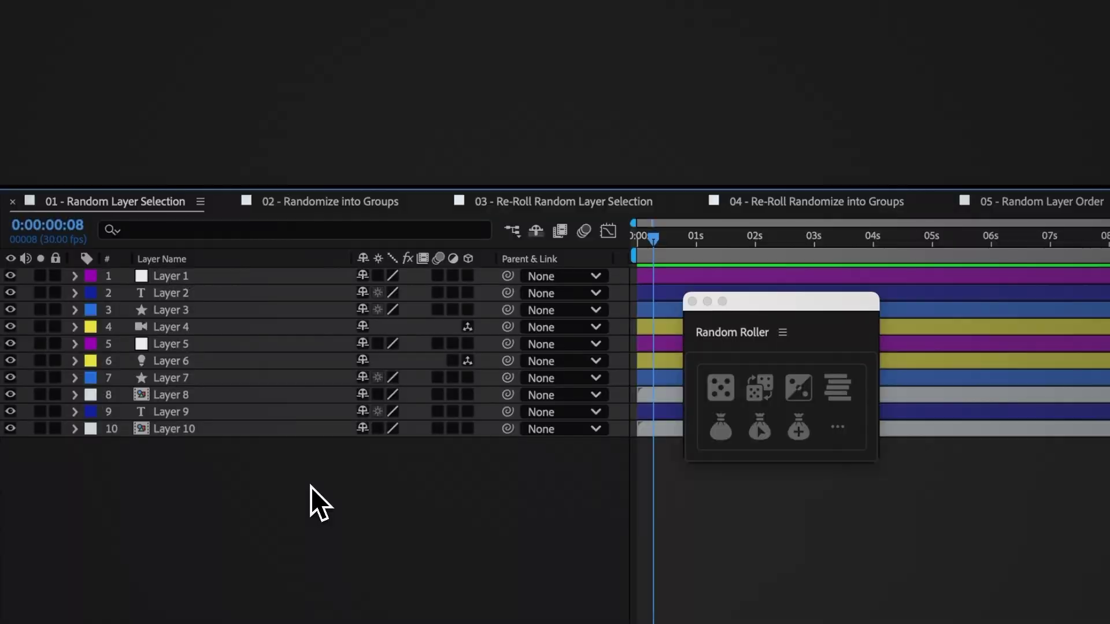
# Step: Randomly pick a subset of the selected layers, then invert that selection three times
pyautogui.moveTo(310, 486); pyautogui.dragTo(240, 272)
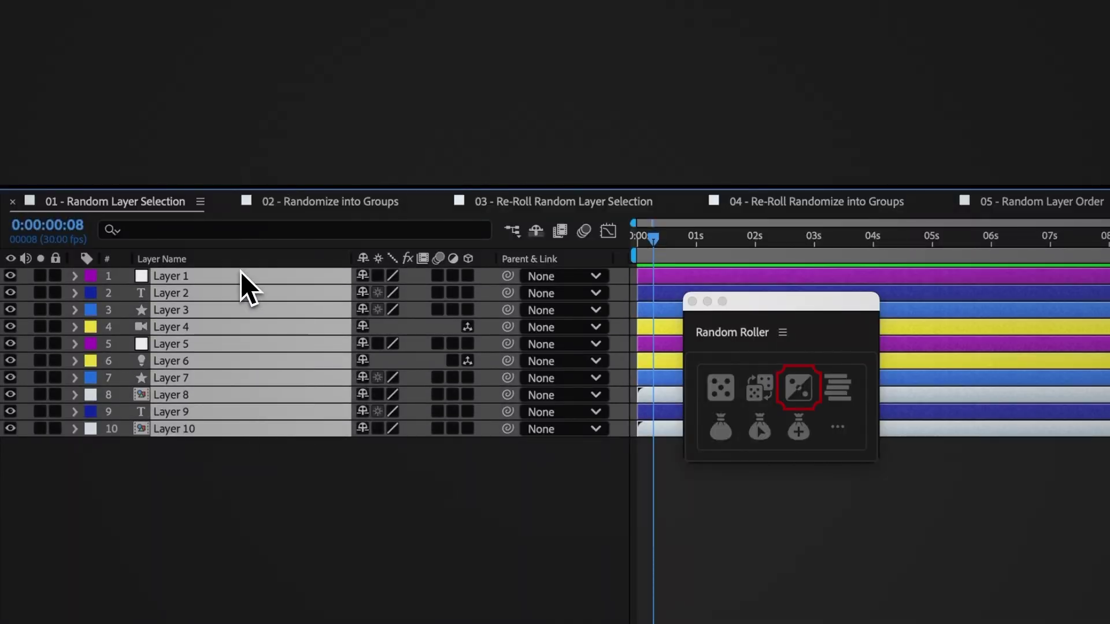
pyautogui.click(730, 399)
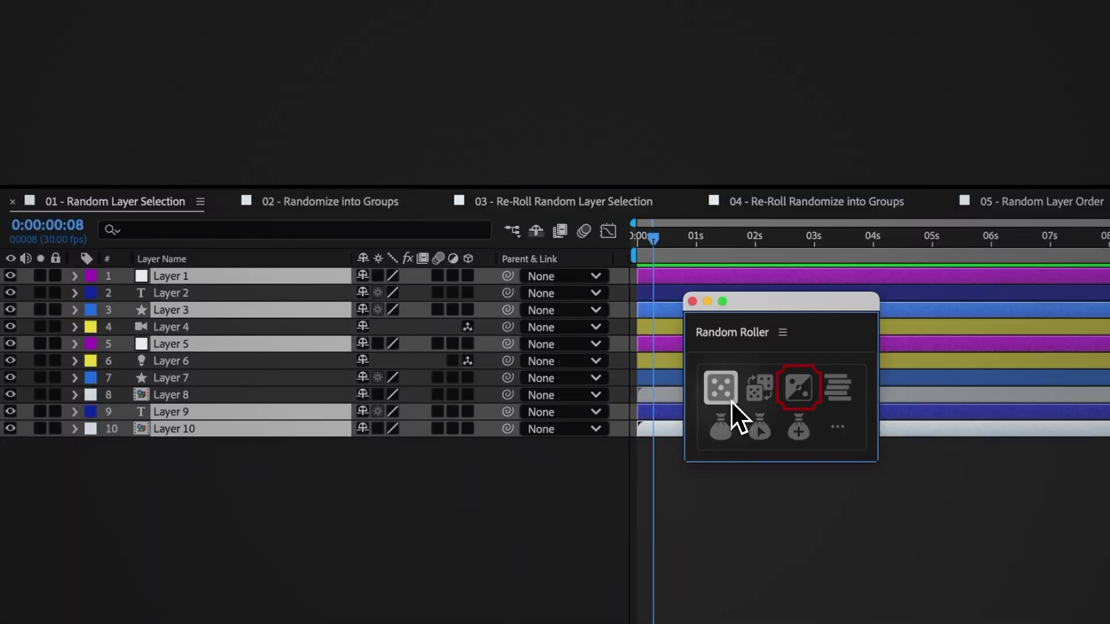
pyautogui.click(799, 397)
pyautogui.click(800, 397)
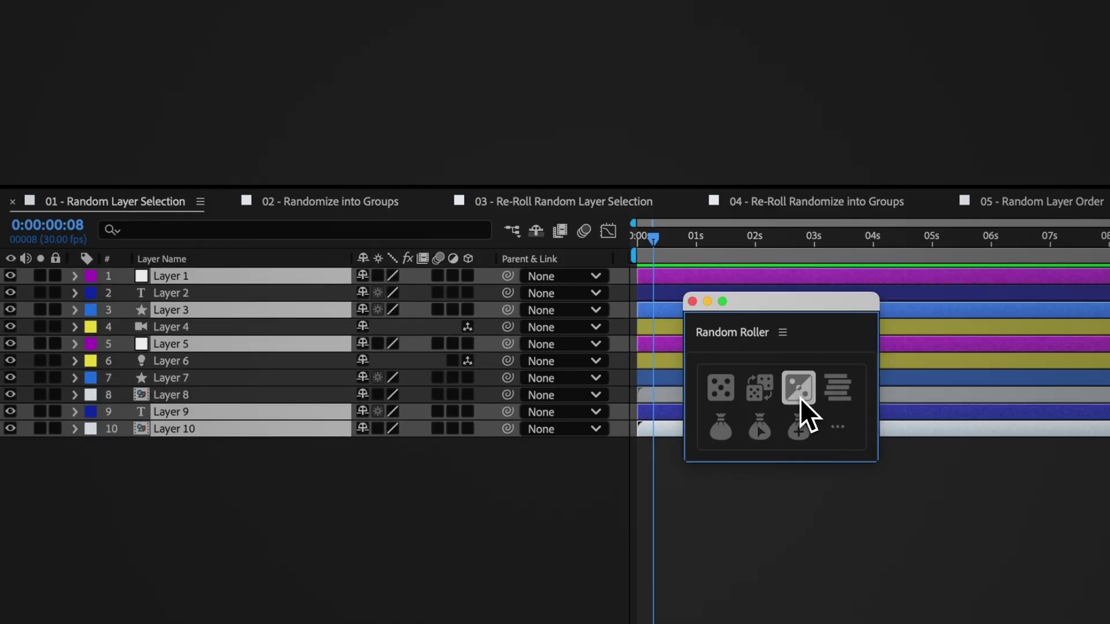
pyautogui.click(801, 398)
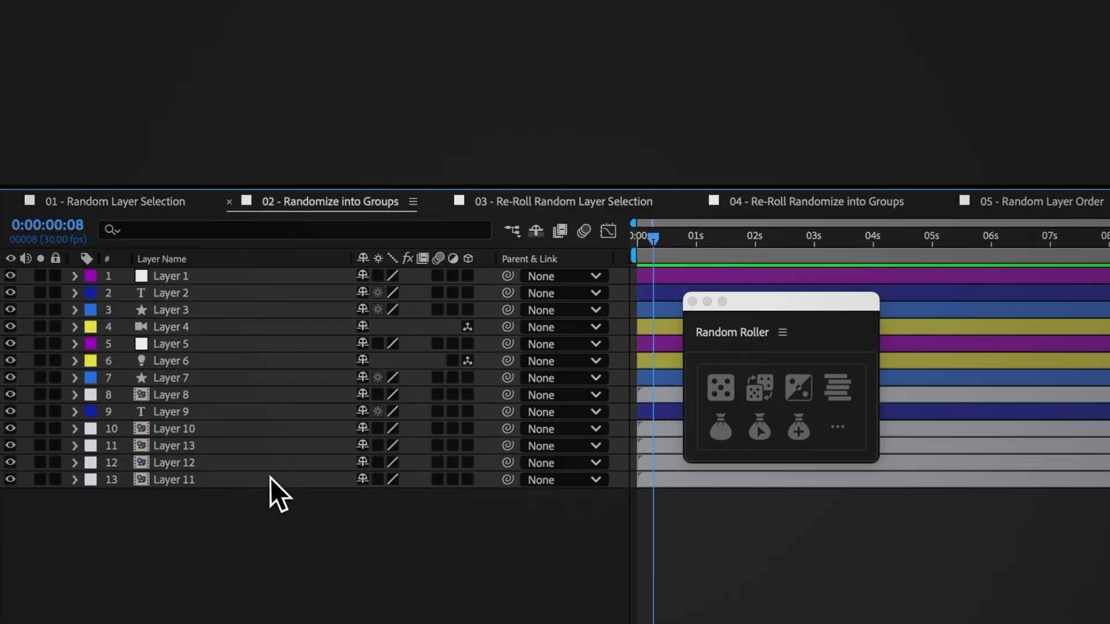
# Step: Select Layers 1–10 and randomize them into three groups
pyautogui.click(251, 431)
pyautogui.keyDown('shift'); pyautogui.click(231, 282); pyautogui.keyUp('shift')
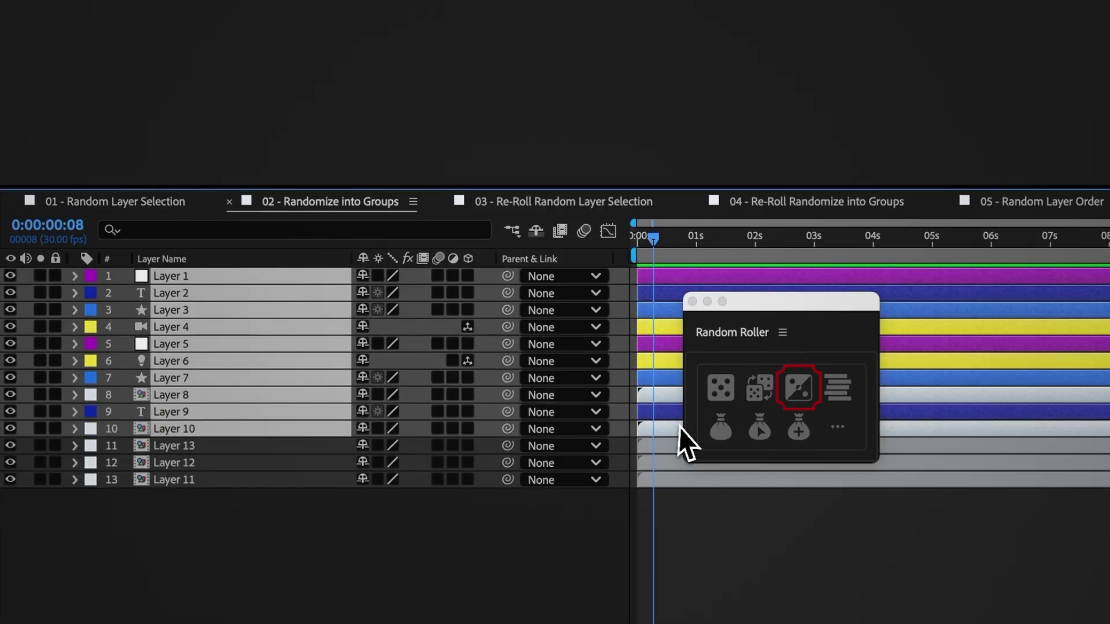
pyautogui.click(720, 437)
pyautogui.click(761, 399)
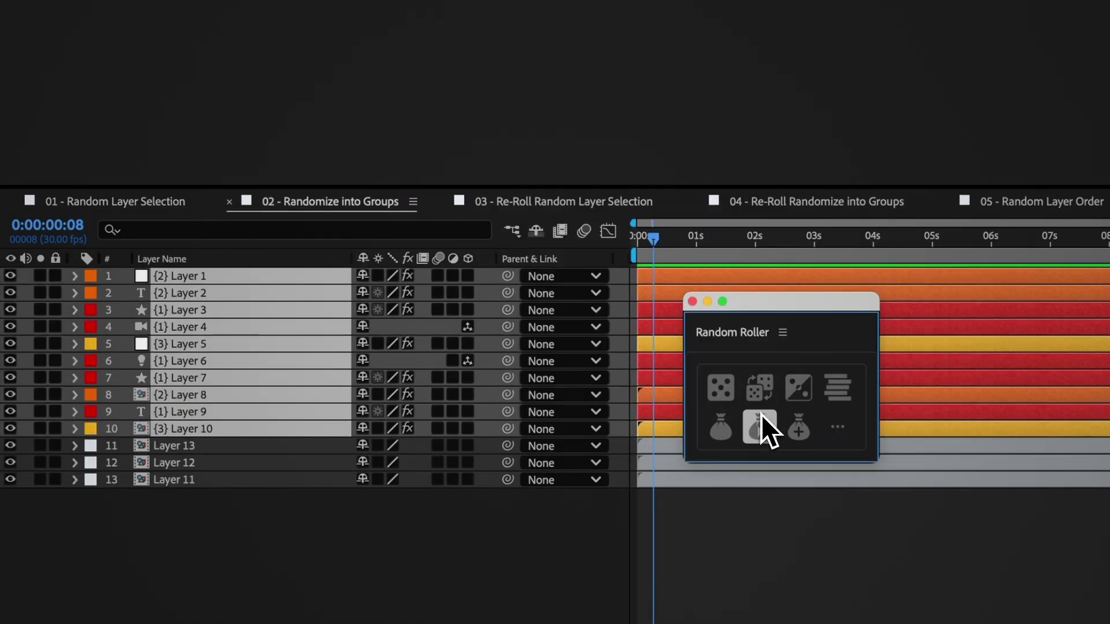
# Step: Select the group 1 layers, toggling Invert four times to end on group 1
pyautogui.click(761, 434)
pyautogui.click(770, 402)
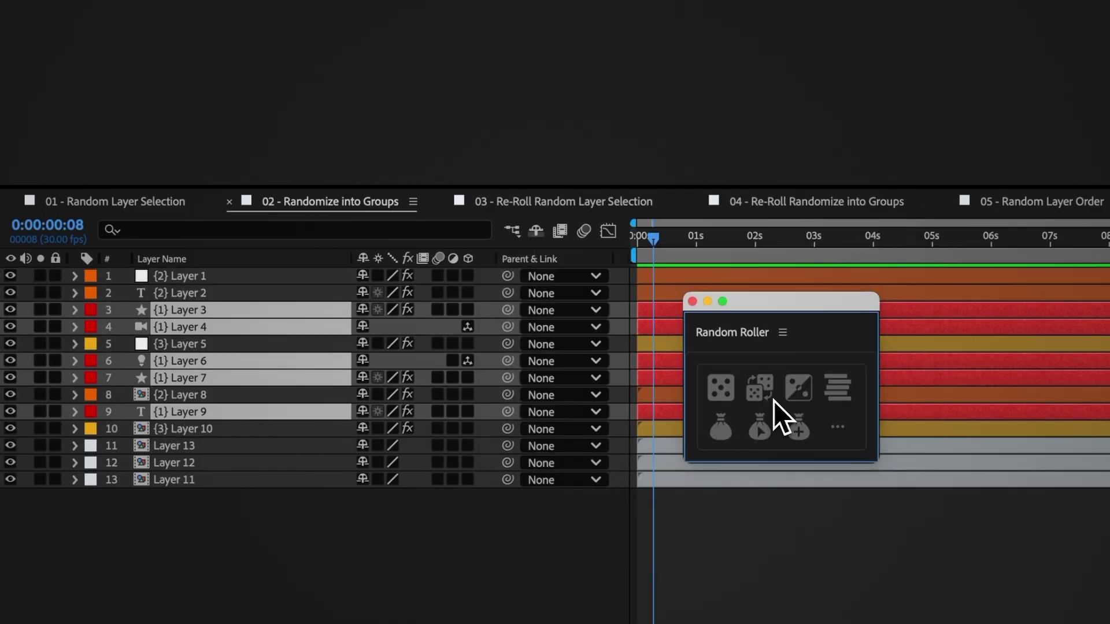
pyautogui.click(799, 395)
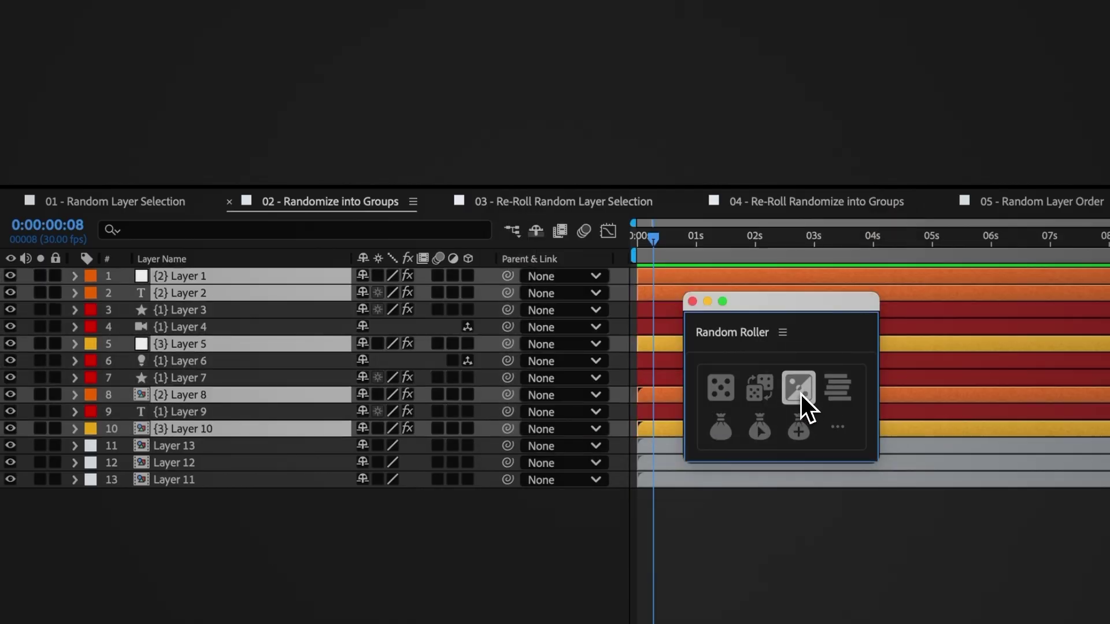
pyautogui.click(800, 395)
pyautogui.click(800, 395)
pyautogui.click(800, 394)
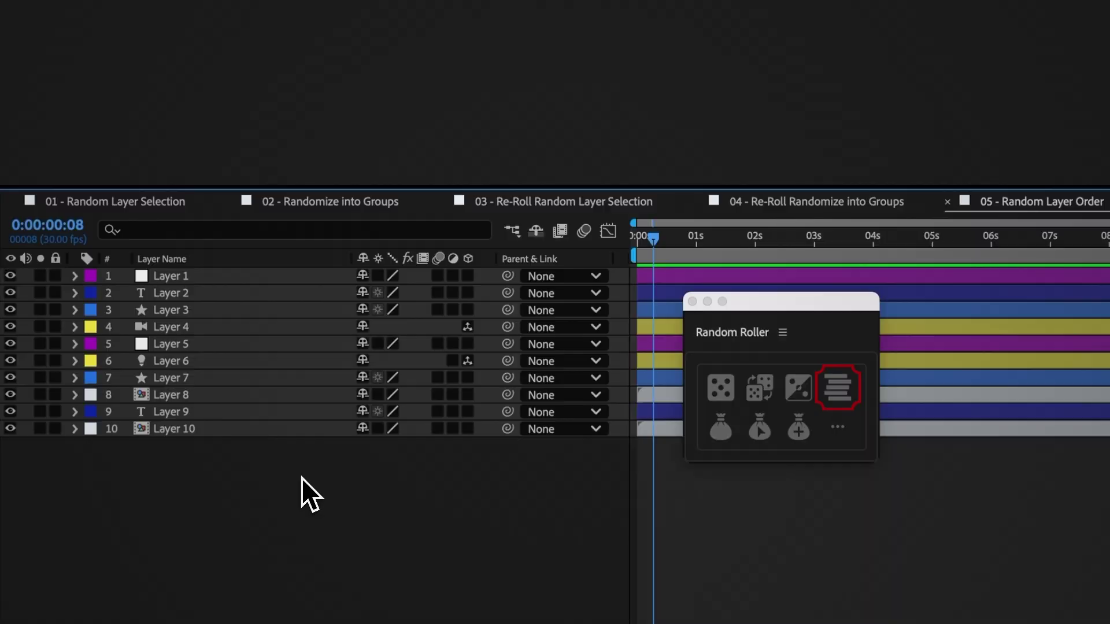
# Step: Select all ten layers and randomly reshuffle their stacking order six times
pyautogui.moveTo(300, 475); pyautogui.dragTo(222, 281)
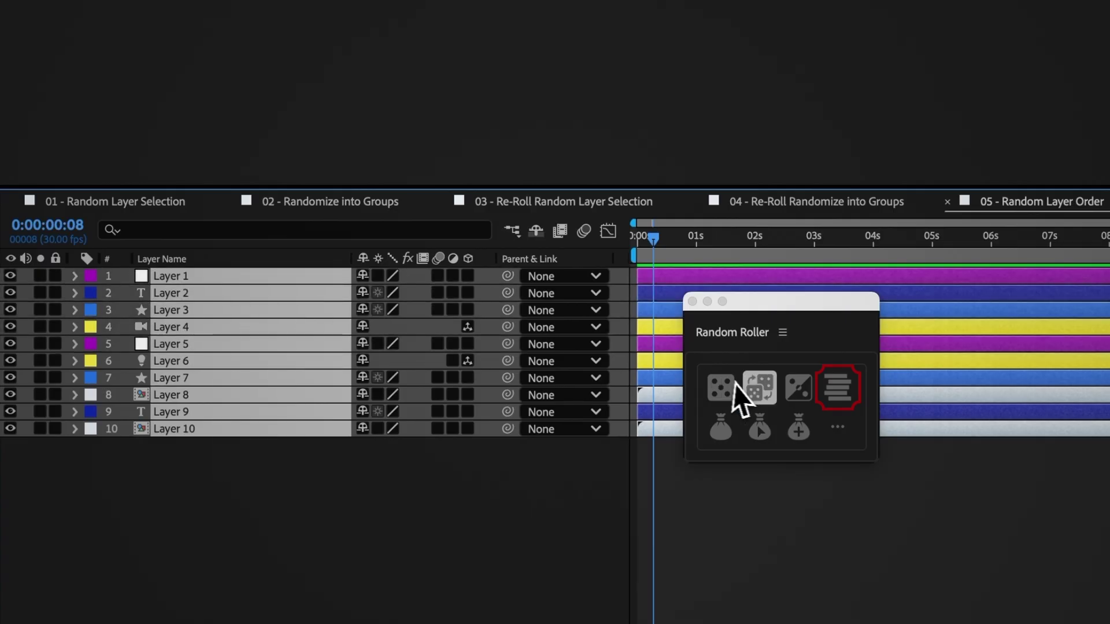
pyautogui.click(846, 395)
pyautogui.click(845, 394)
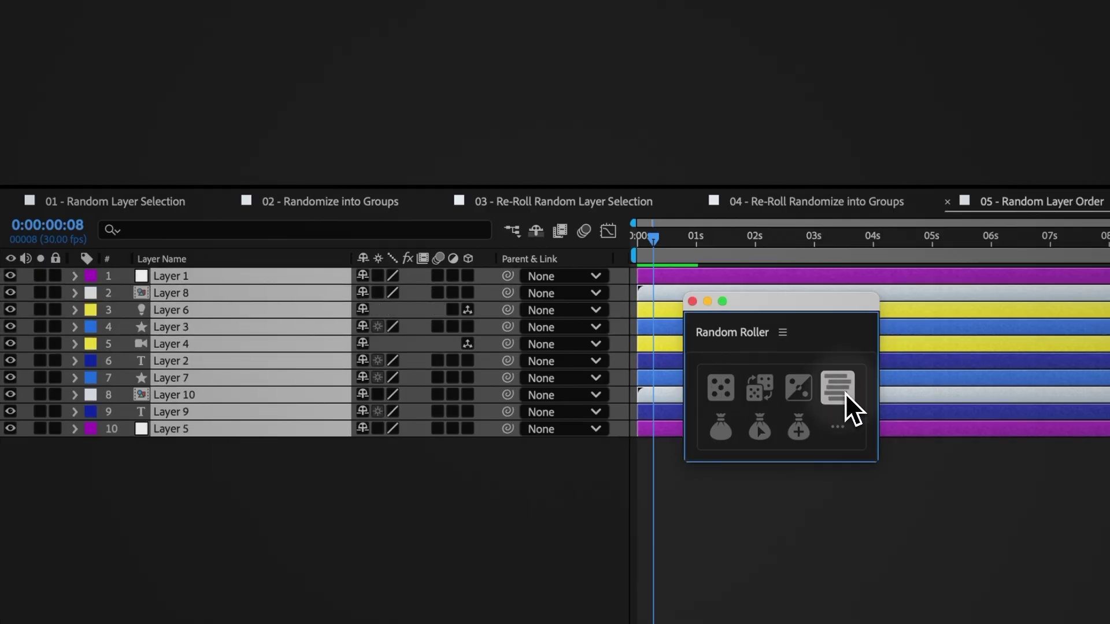
pyautogui.click(846, 394)
pyautogui.click(846, 393)
pyautogui.click(846, 393)
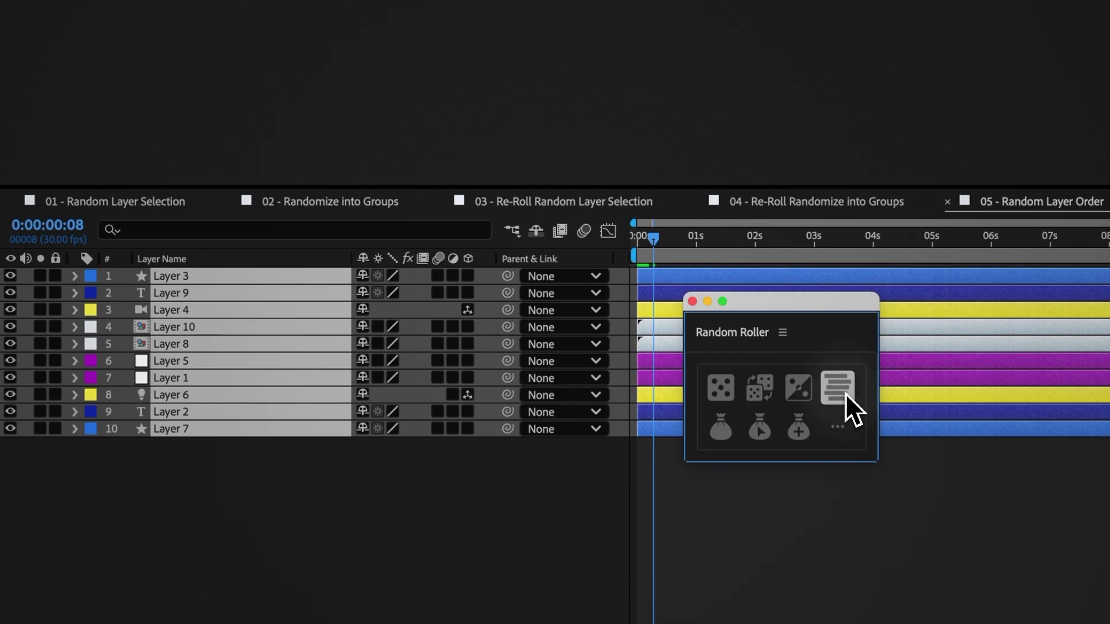
pyautogui.click(845, 393)
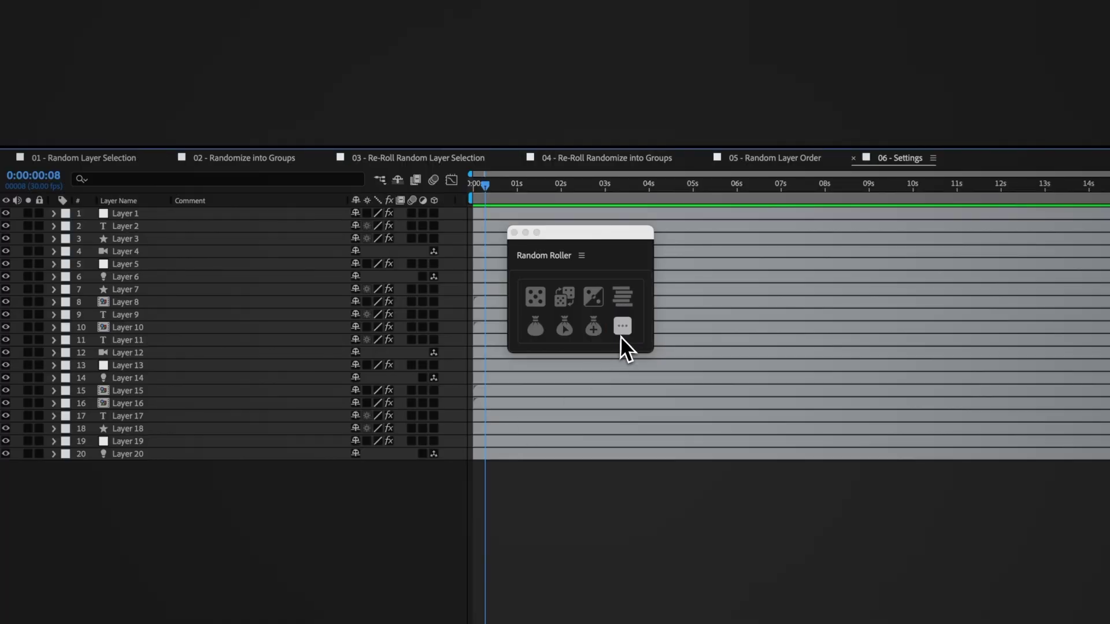
# Step: Randomly split all 20 selected layers into 16 groups with Random Roller
pyautogui.click(623, 329)
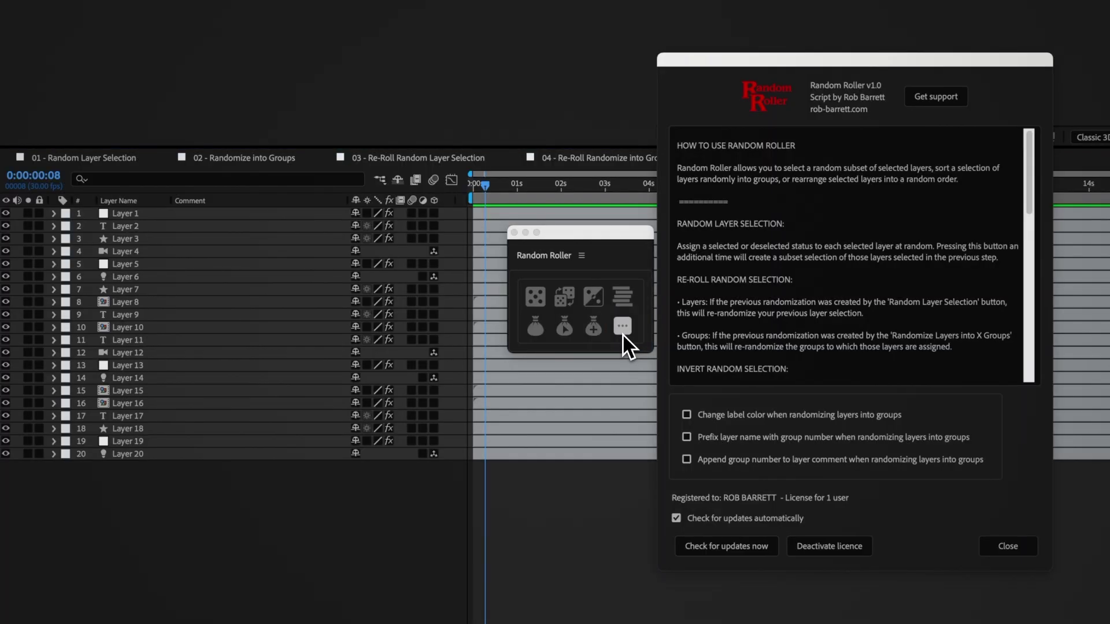
pyautogui.moveTo(258, 472); pyautogui.dragTo(180, 217)
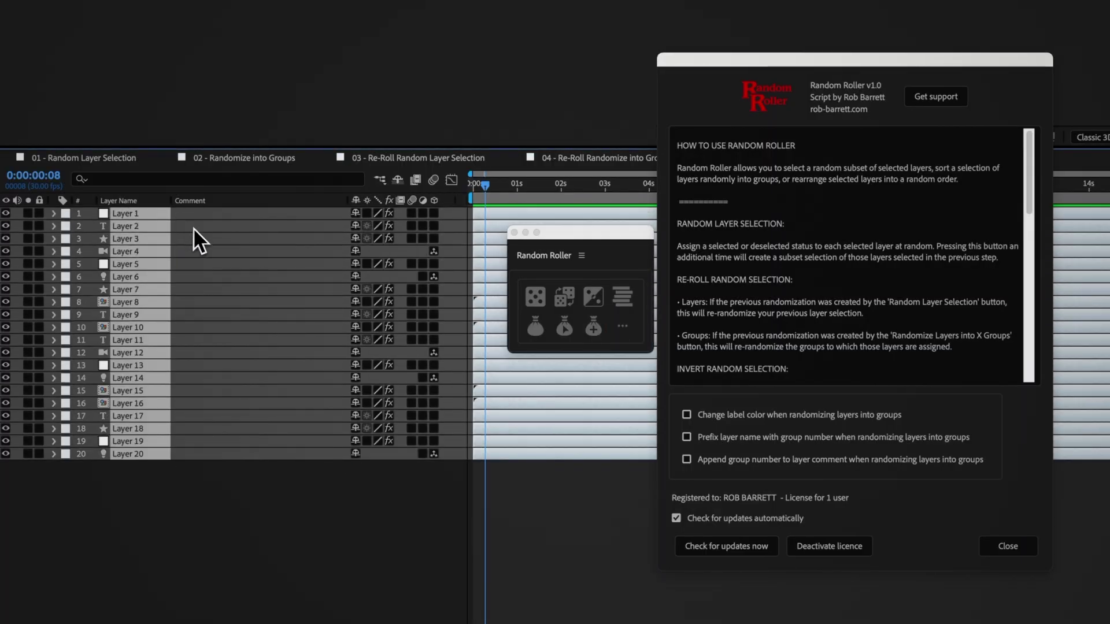
pyautogui.click(536, 331)
pyautogui.click(561, 304)
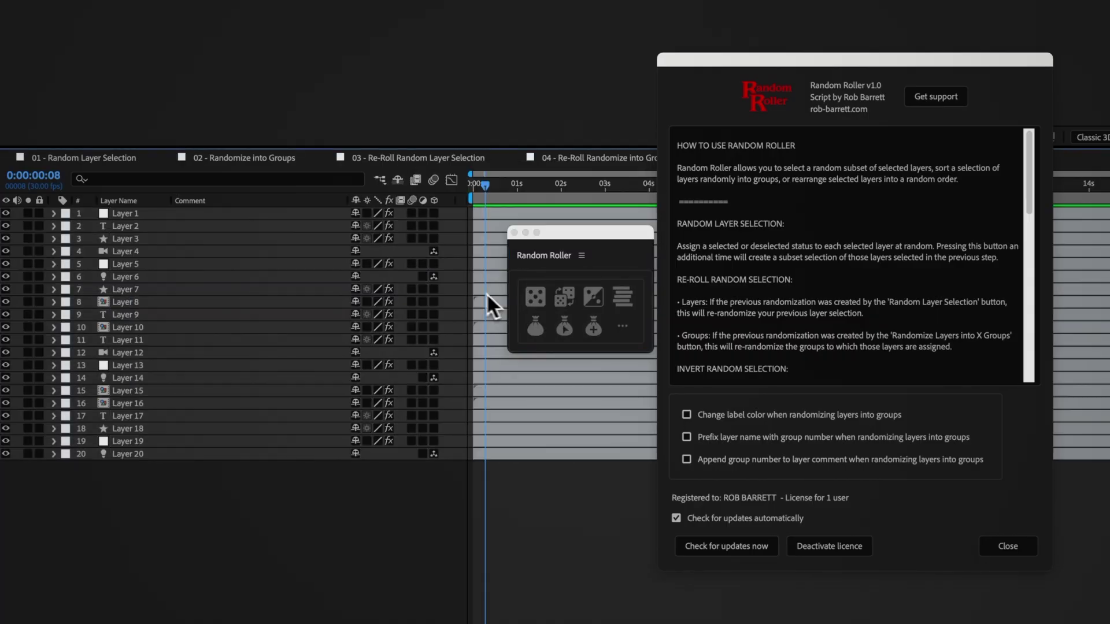
# Step: Expand Layer 1's Random Roller: Group effect to confirm its slider reads 14
pyautogui.click(55, 214)
pyautogui.click(68, 227)
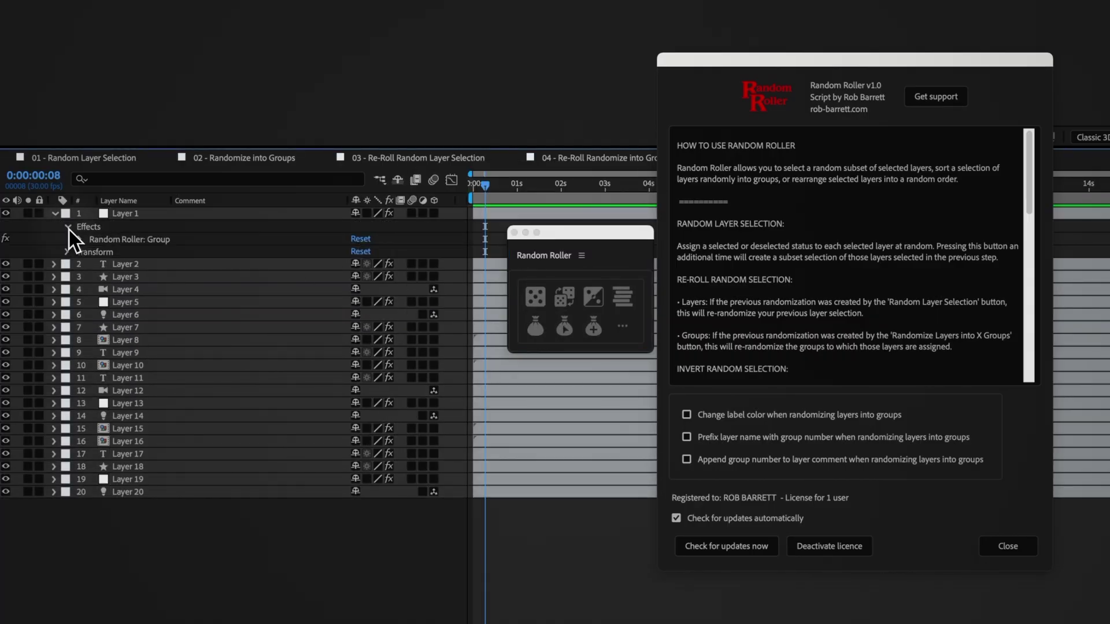
pyautogui.click(78, 240)
pyautogui.click(141, 255)
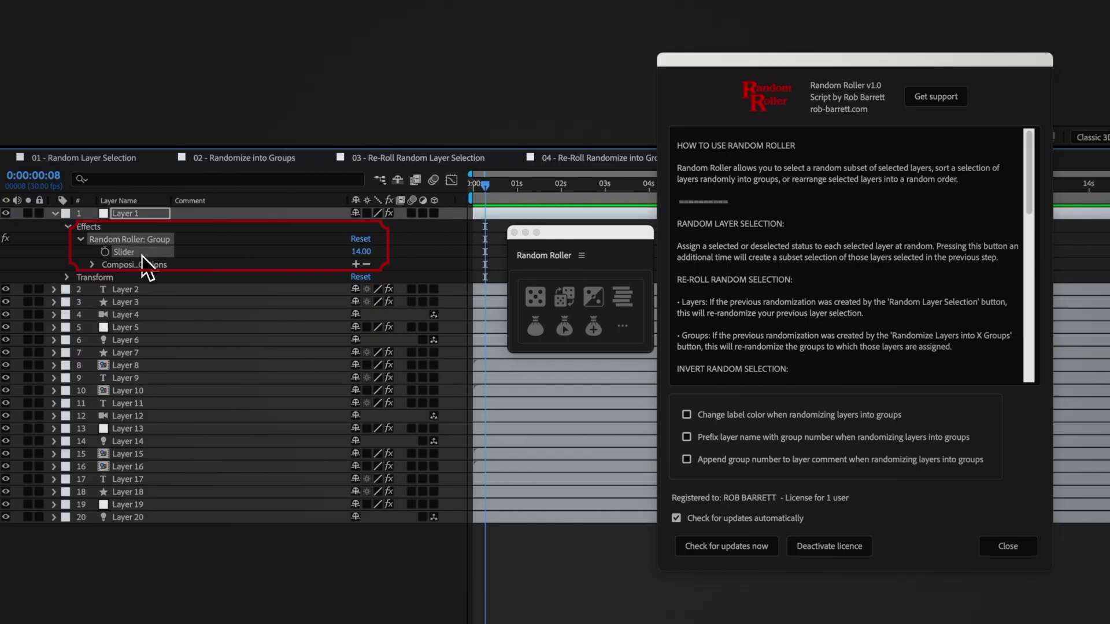
# Step: Turn on label recolouring and regroup all 20 layers into 16 colour-coded groups
pyautogui.click(55, 215)
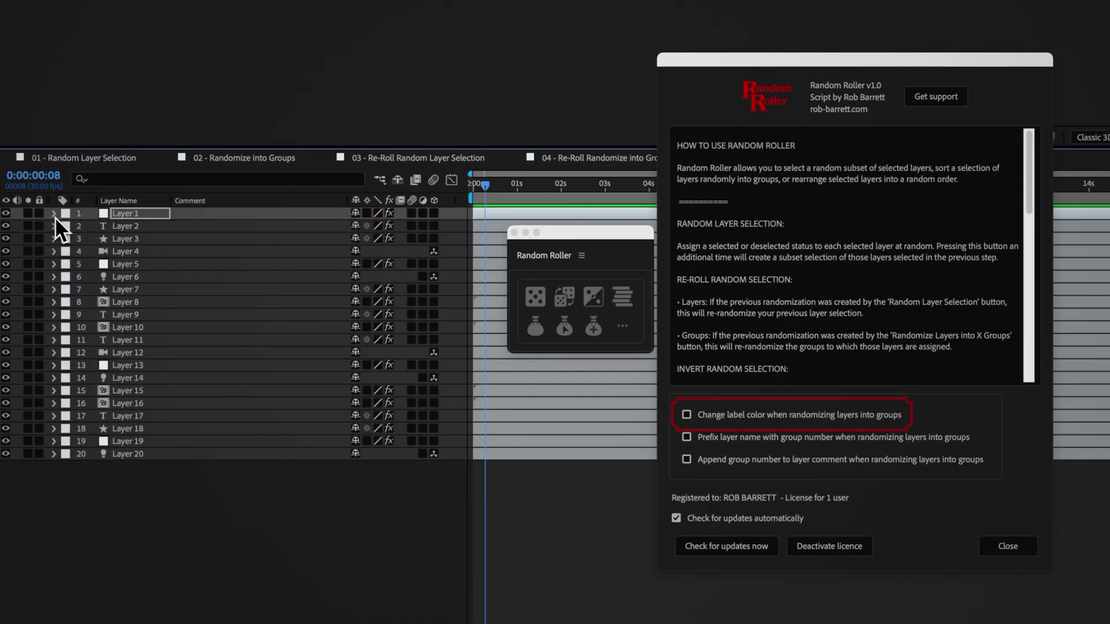
pyautogui.hotkey('ctrl', 'a')
pyautogui.click(686, 414)
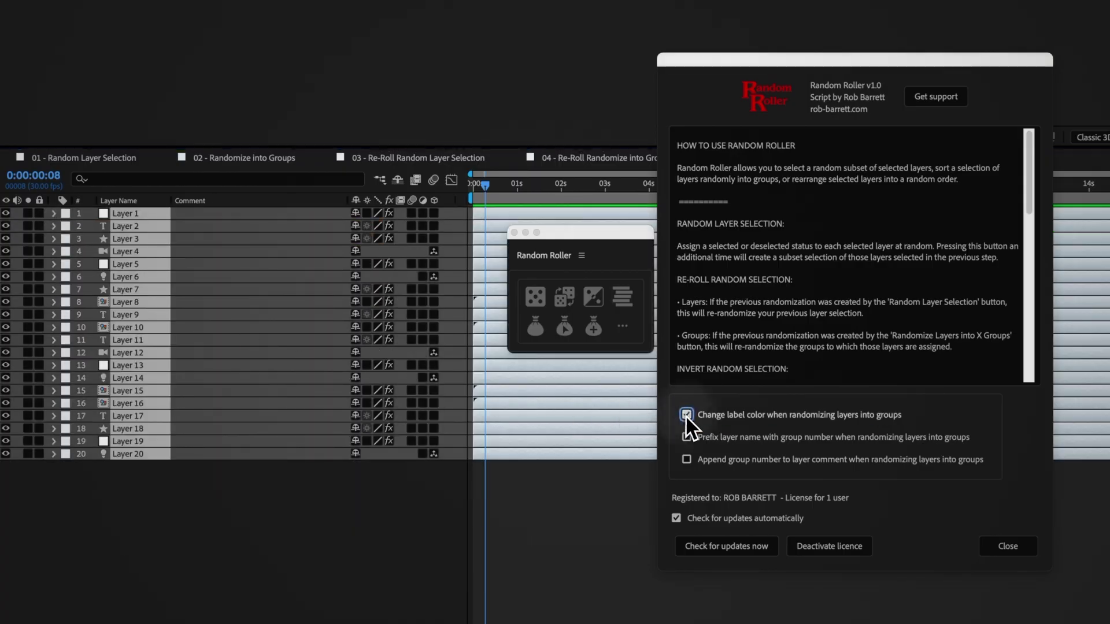
pyautogui.click(533, 328)
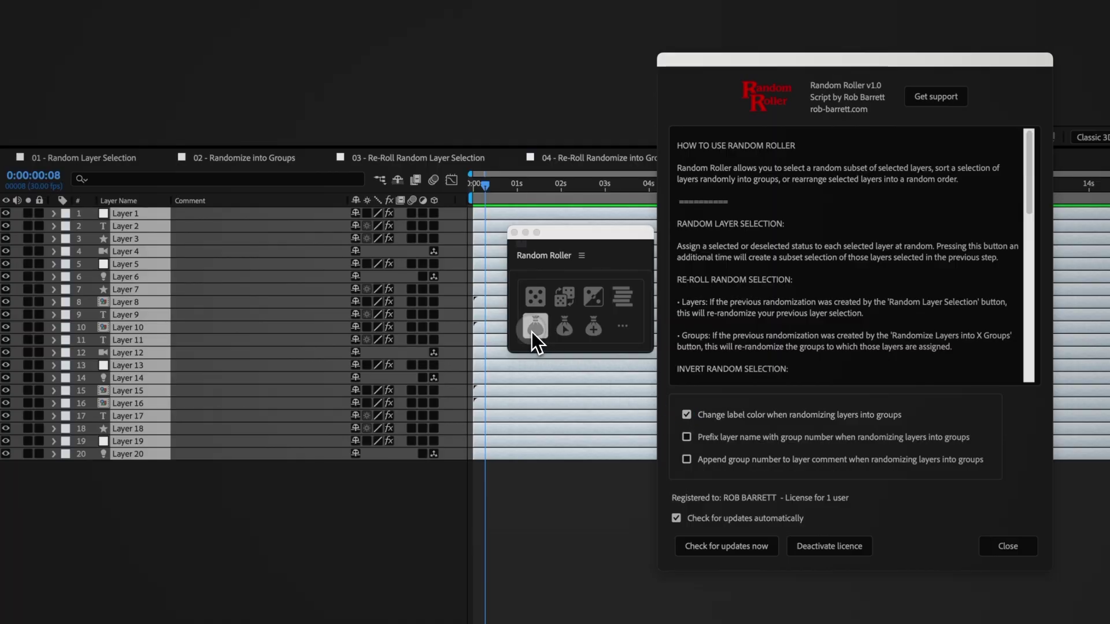
pyautogui.click(555, 307)
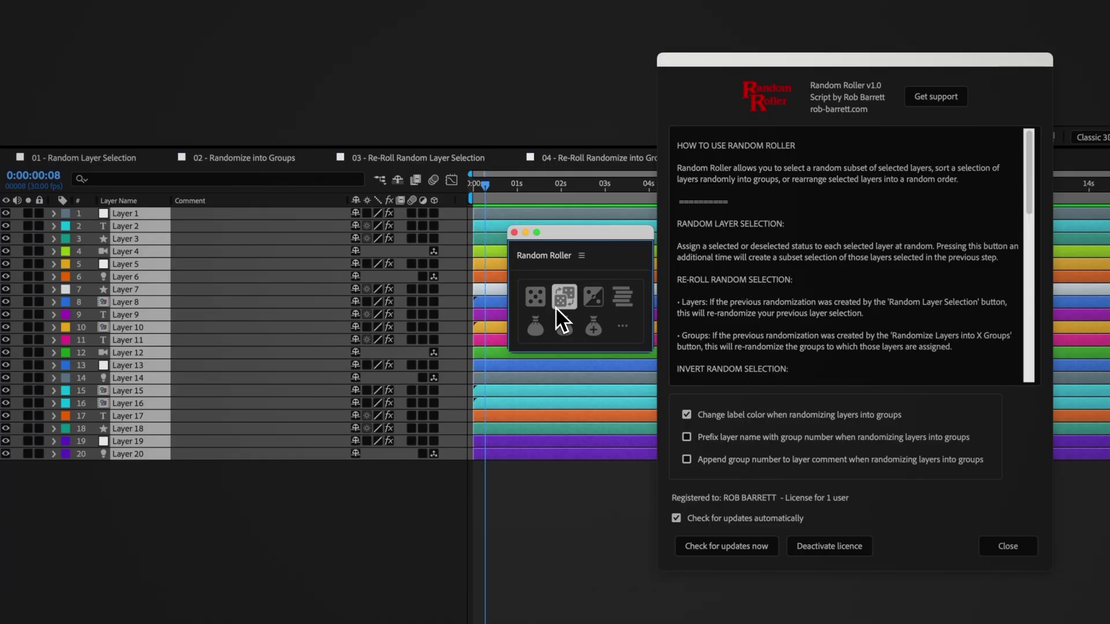
# Step: Enable group-number name prefixes and regroup into 16, giving names like '{16} Layer 1'
pyautogui.click(687, 438)
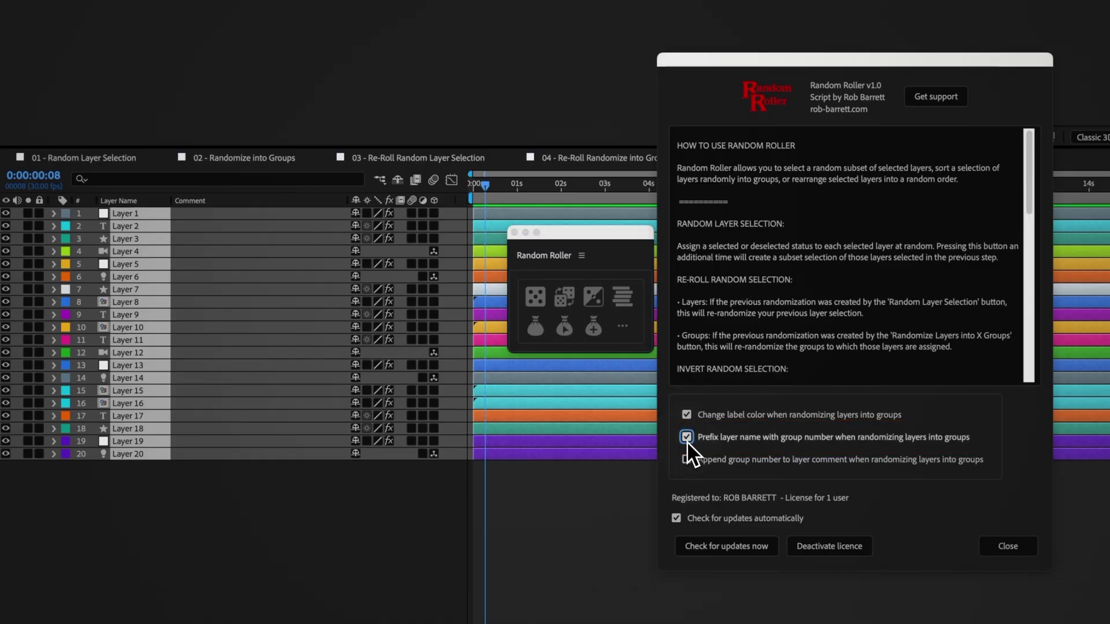
pyautogui.click(535, 327)
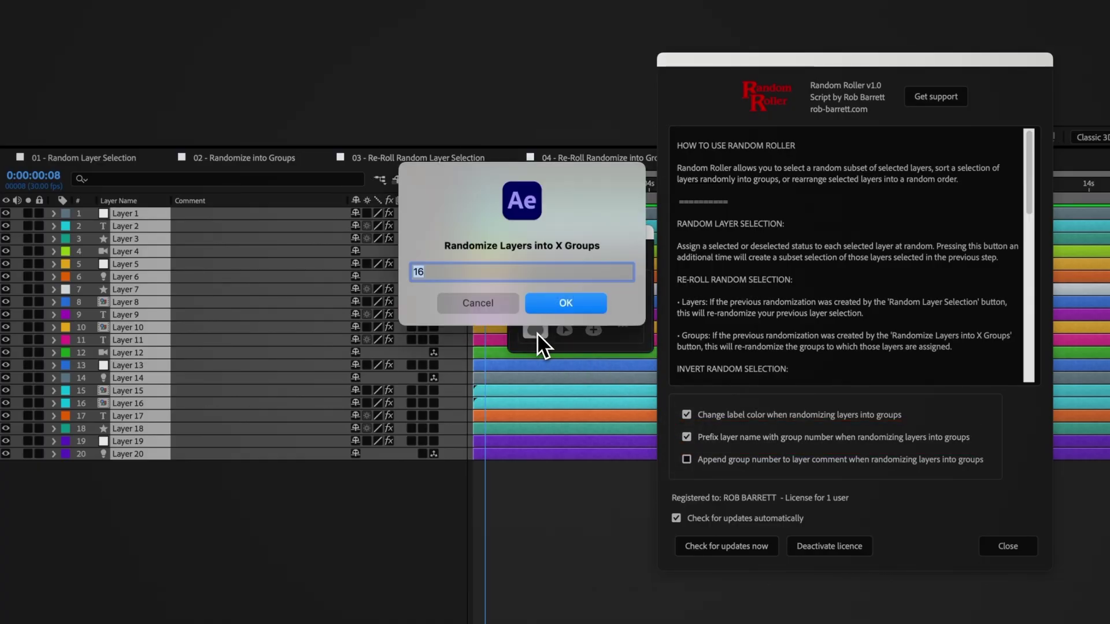
pyautogui.click(567, 306)
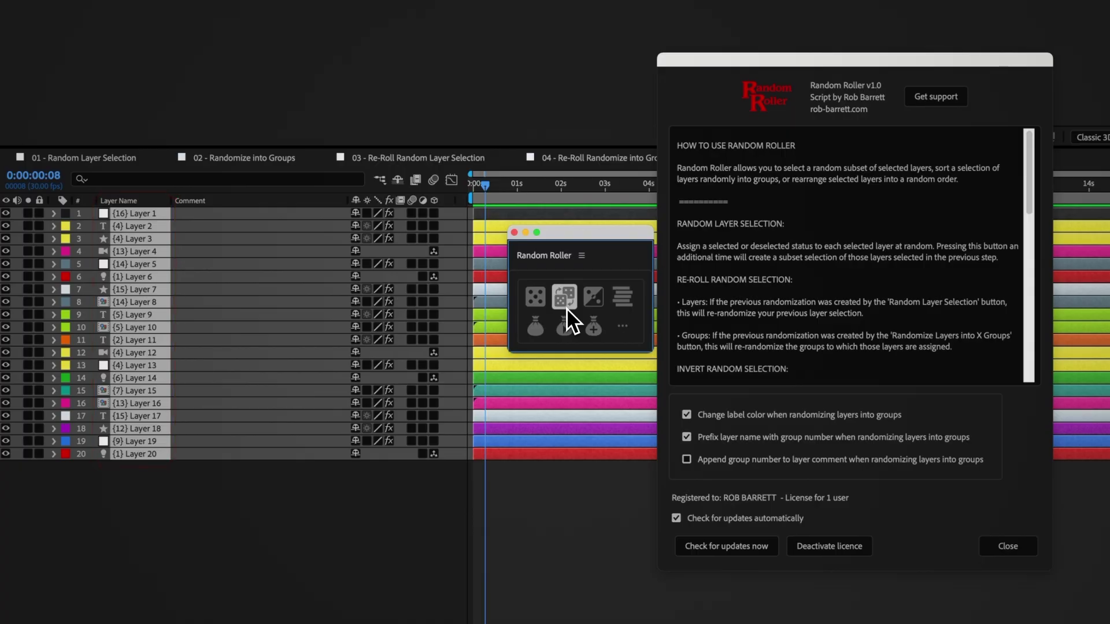
# Step: Enable group-number comments and regroup, adding comments like '{Random Roller Group: 14}'
pyautogui.click(688, 460)
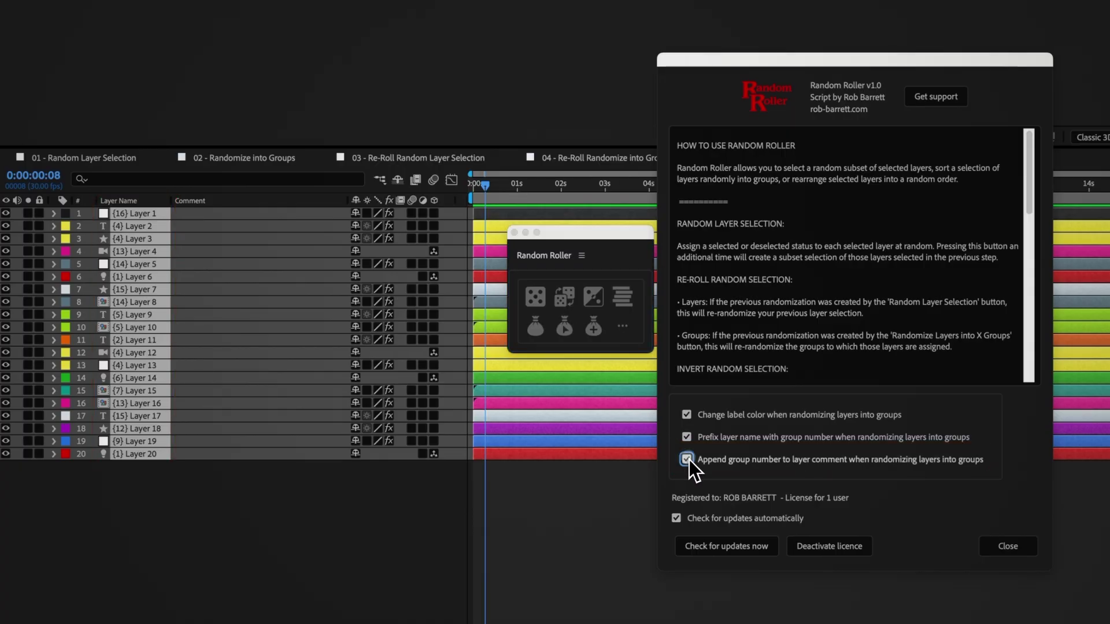
pyautogui.click(539, 334)
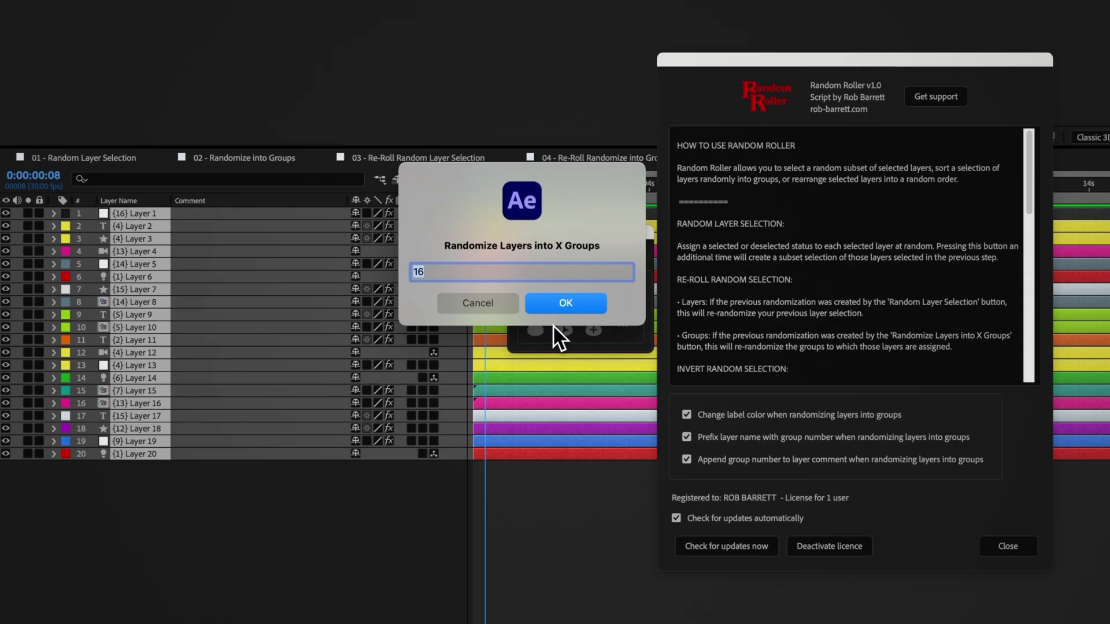
pyautogui.click(570, 305)
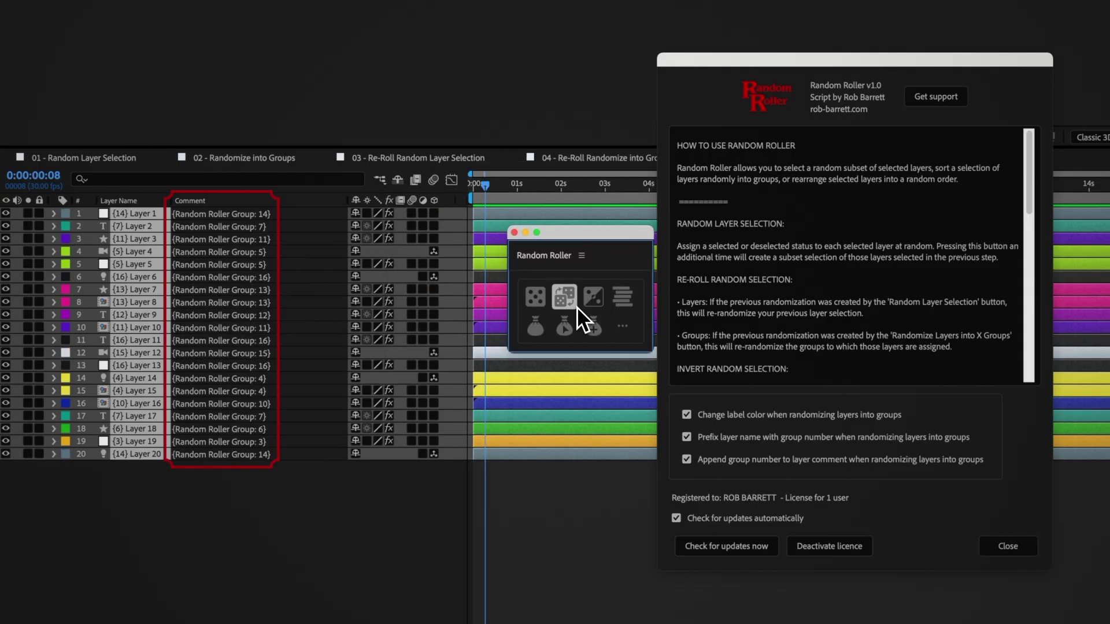